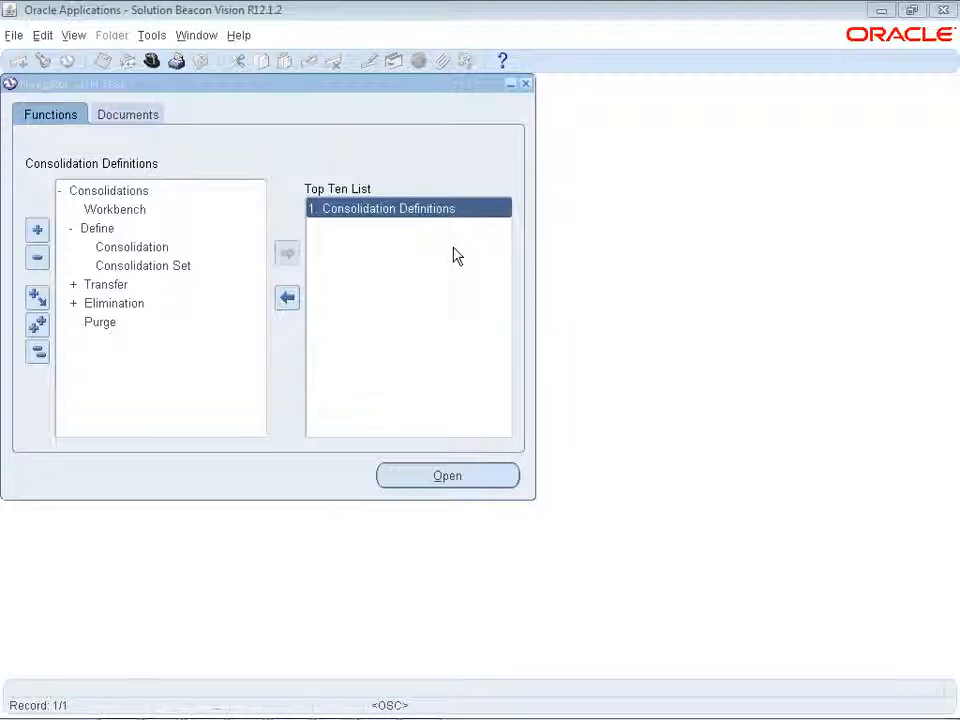
Step: Query all consolidation definitions and try to open the mapping for the 123 SGD CH Mahi consolidation
click(173, 88)
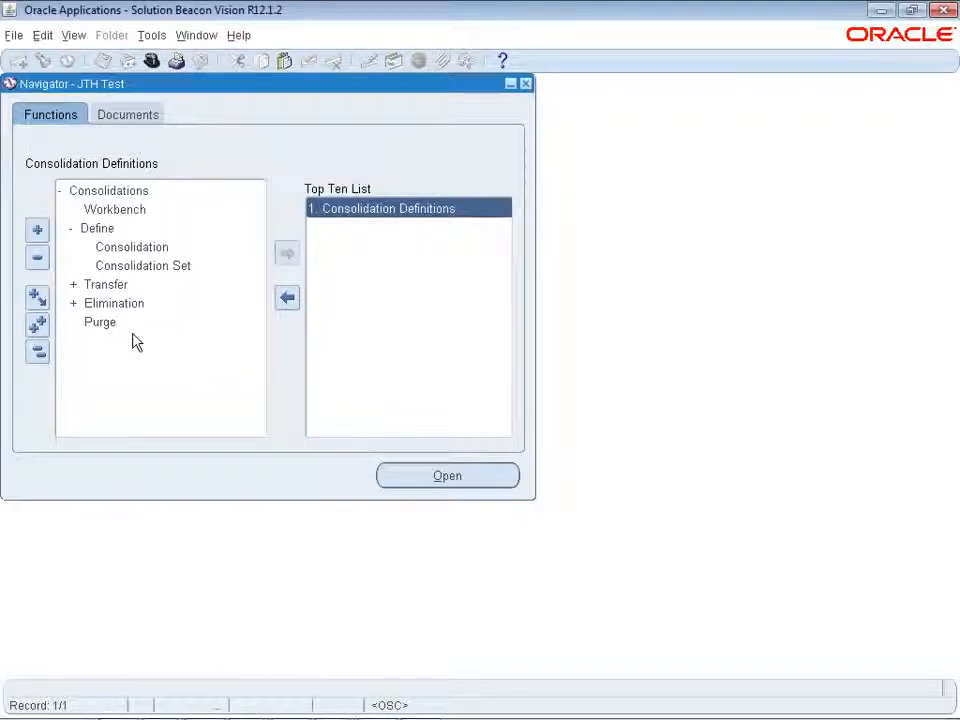
double_click(375, 209)
key(ctrl+F11)
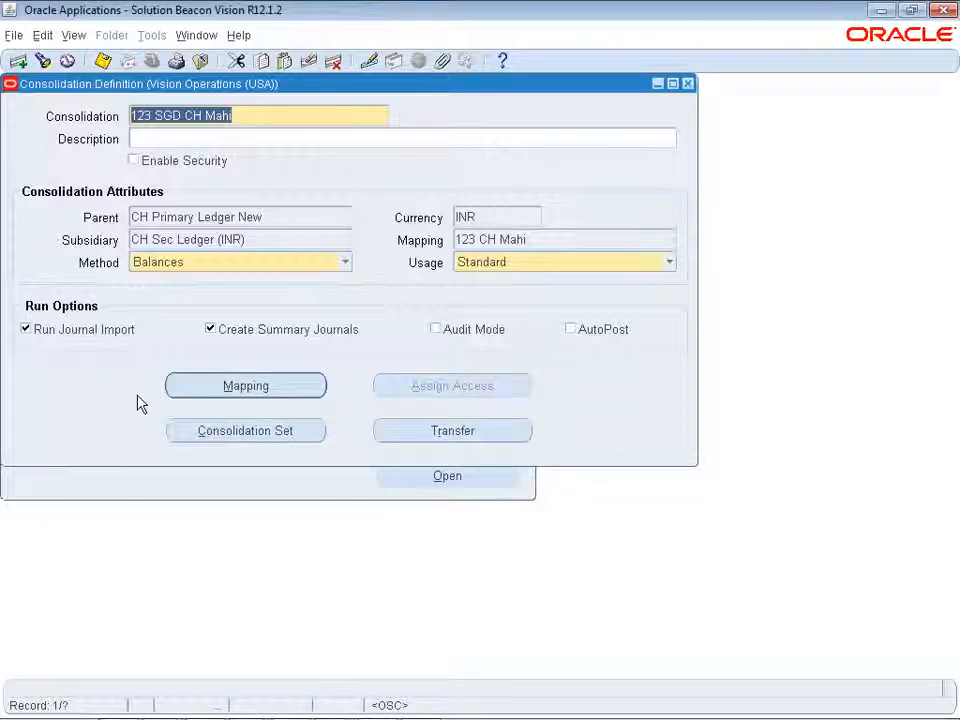
click(246, 385)
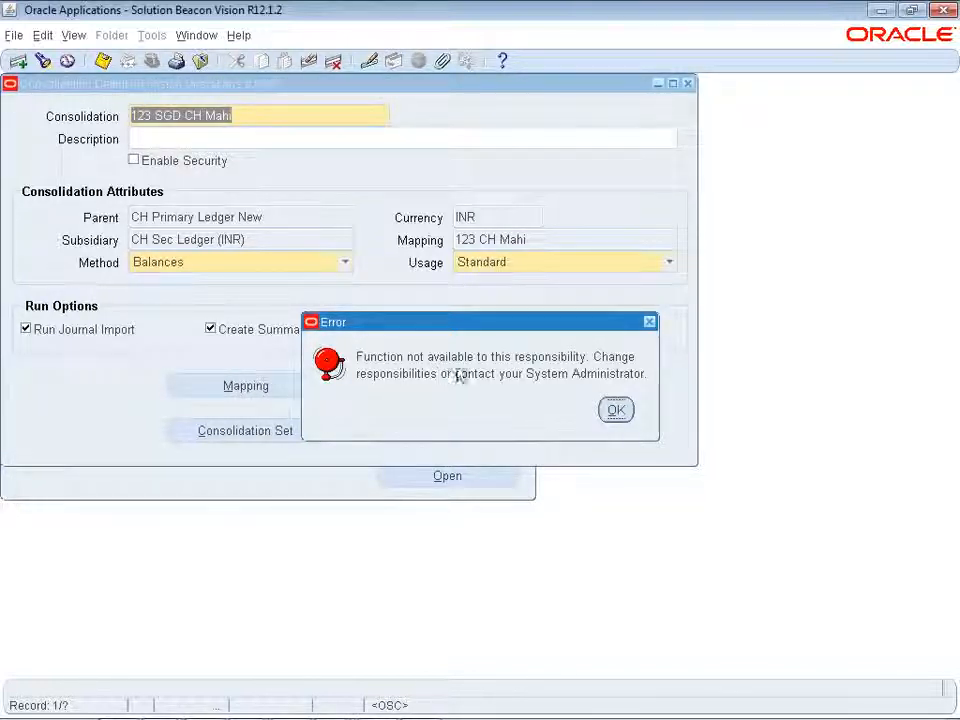
click(616, 409)
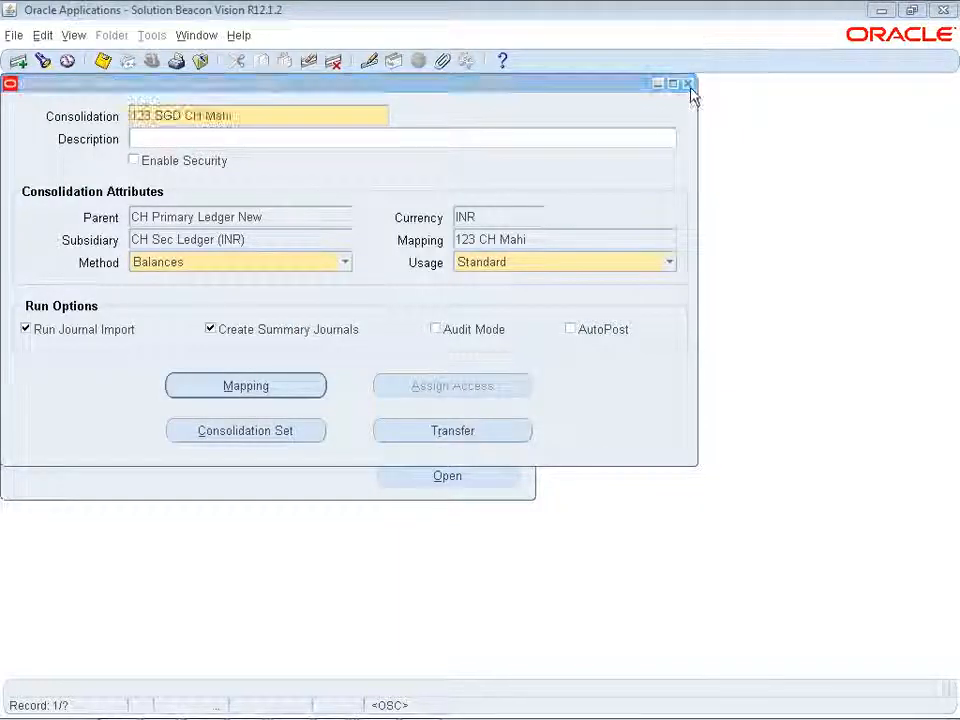
click(688, 85)
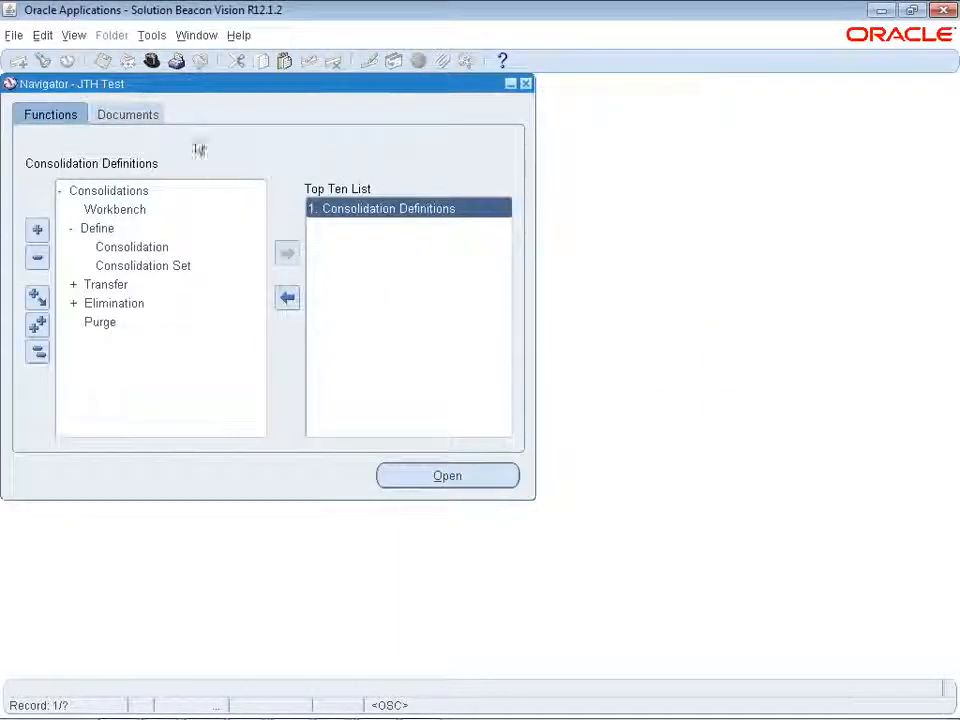
Step: Switch to the System Administrator responsibility
click(150, 63)
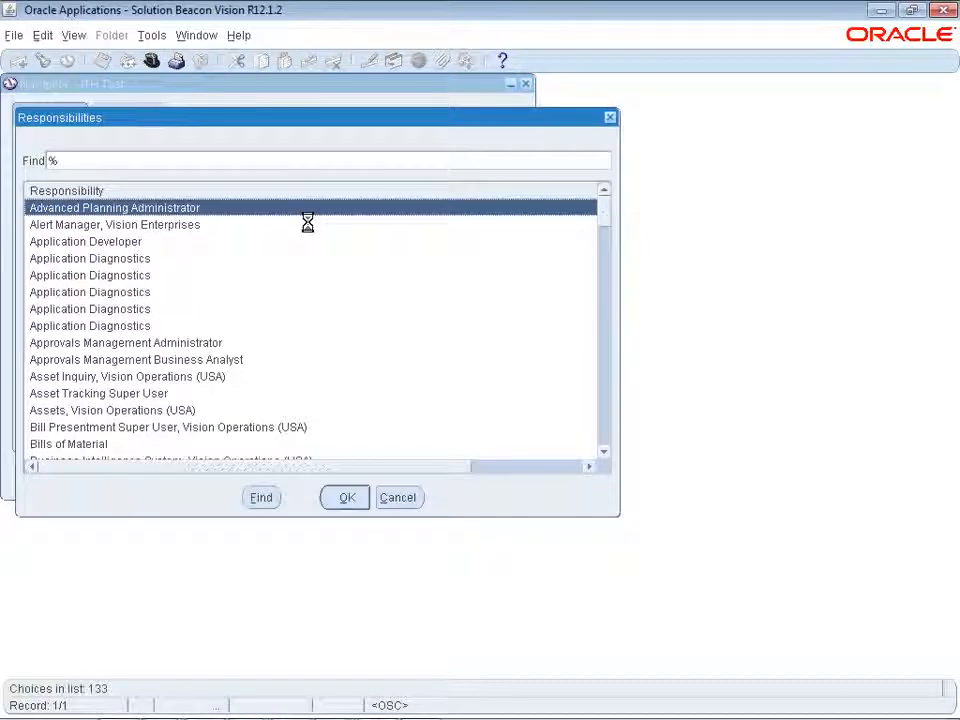
text(s)
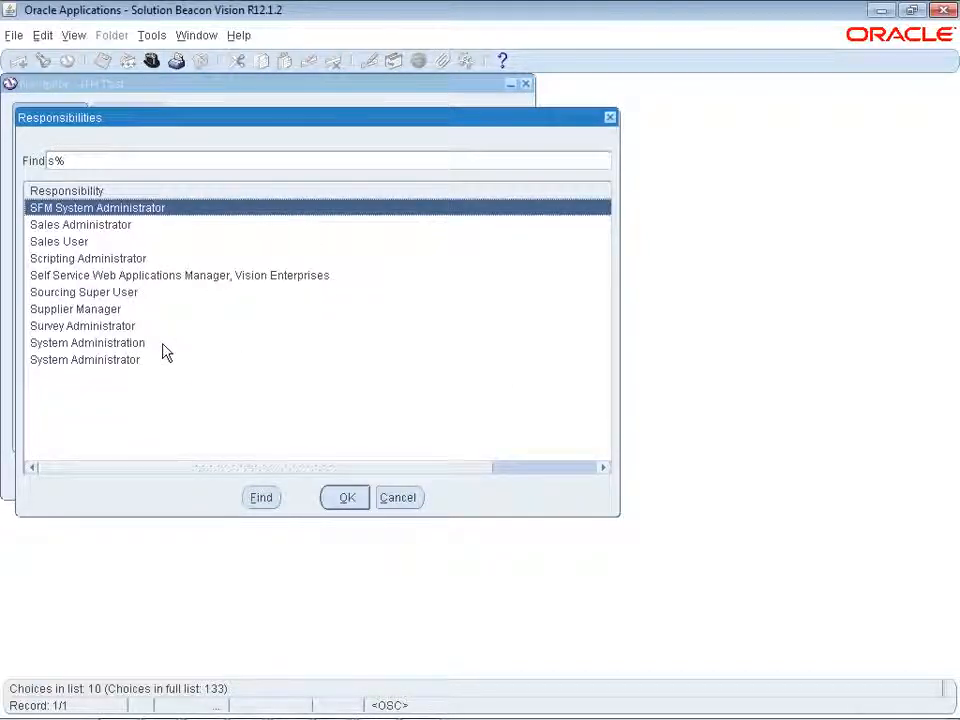
click(122, 367)
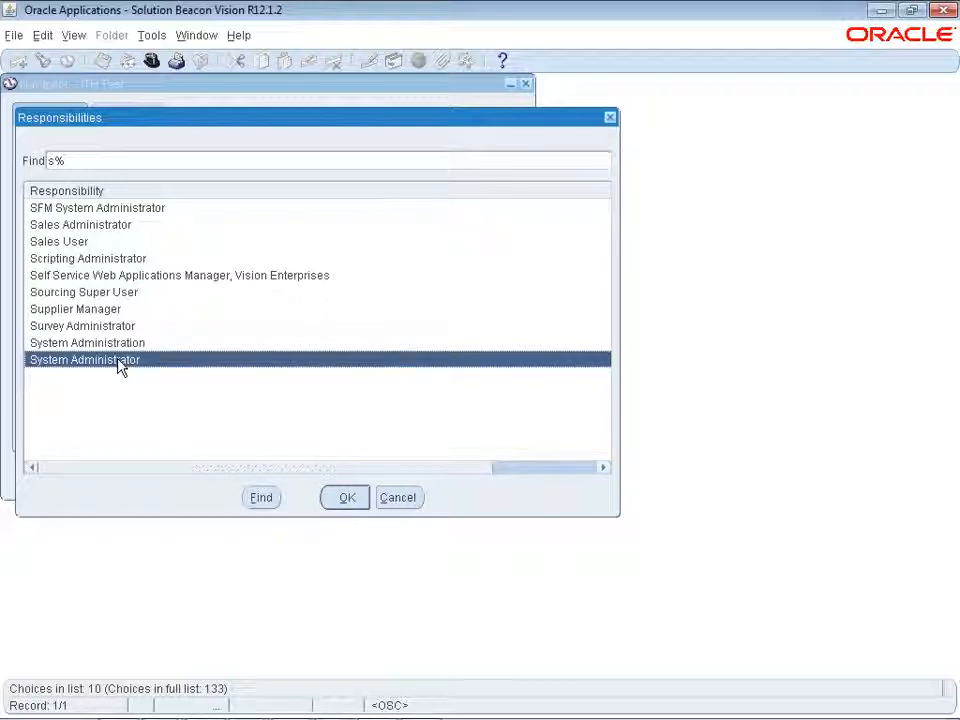
click(345, 496)
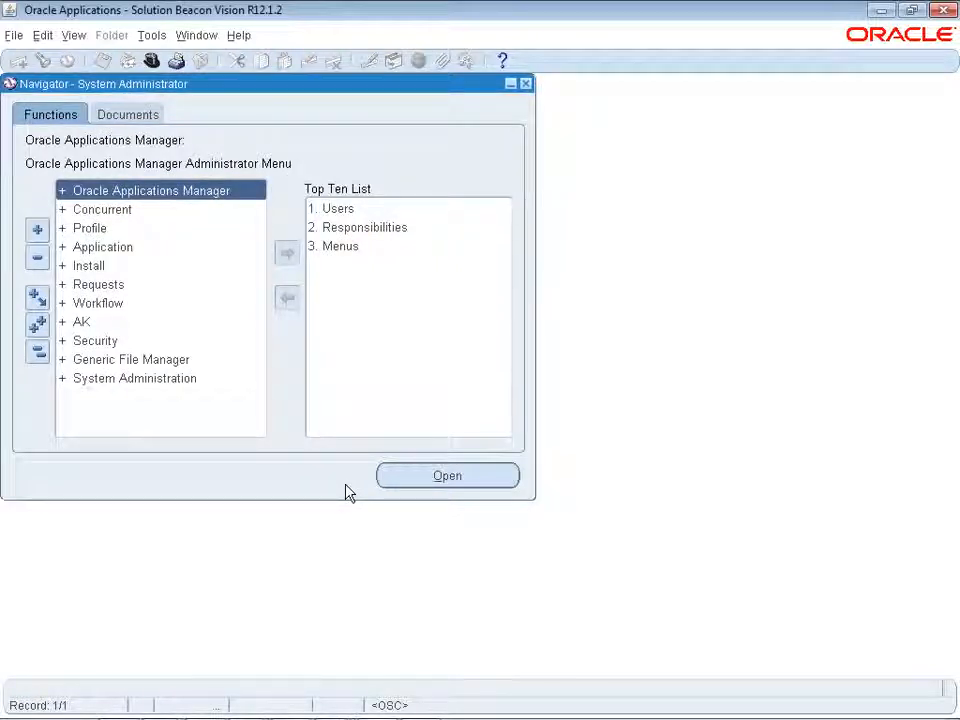
Step: Query the menu definitions for names starting with JTH and move the form aside to uncover the Navigator
double_click(343, 247)
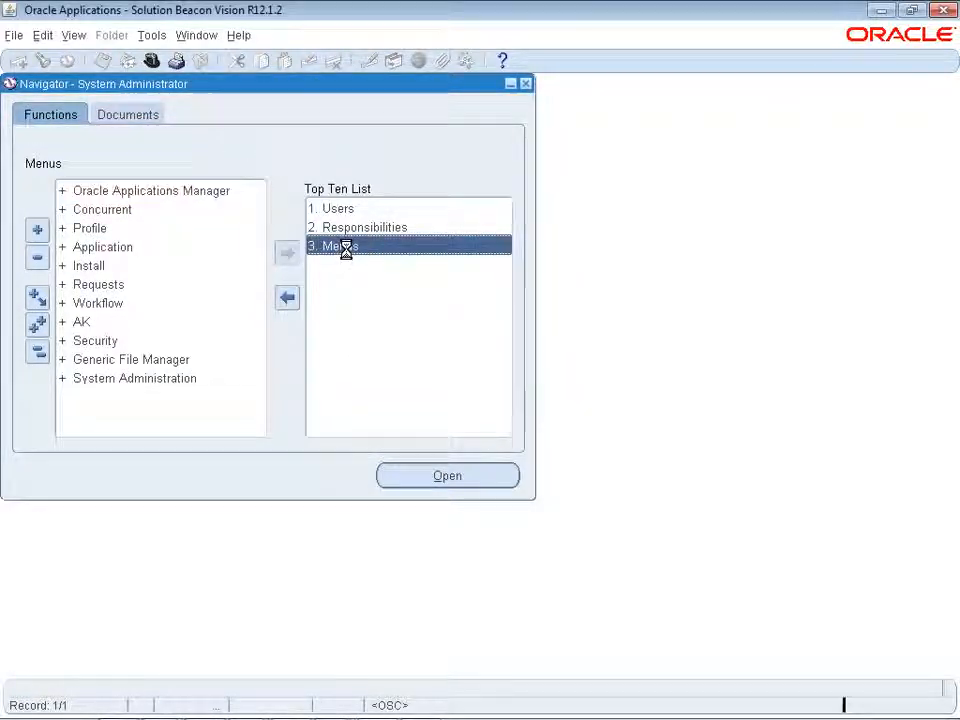
key(F11)
text(JTH%)
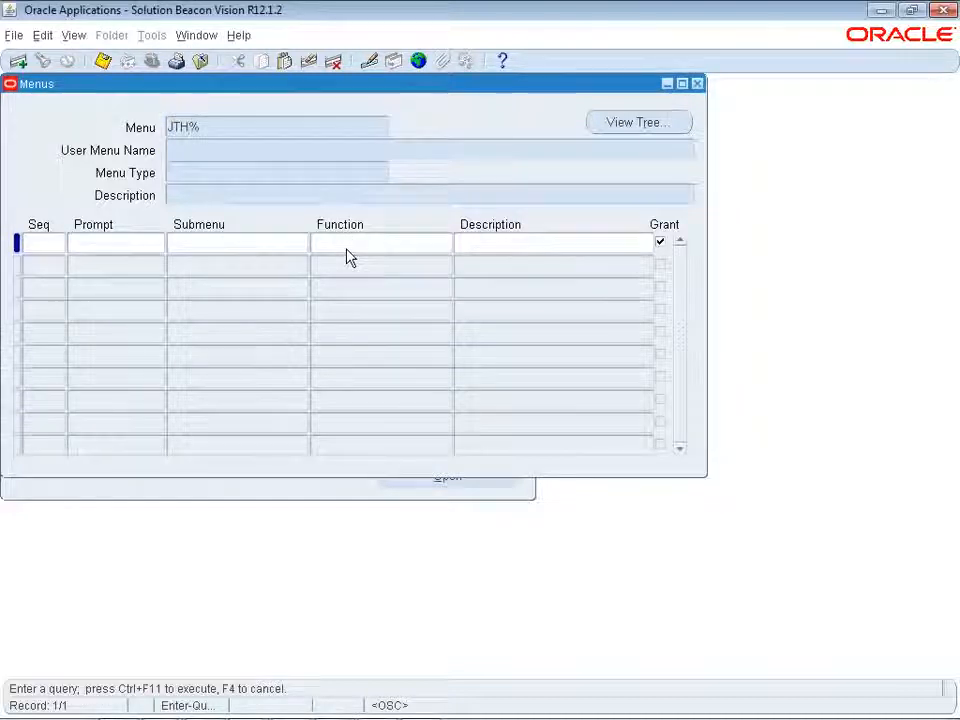
key(ctrl+F11)
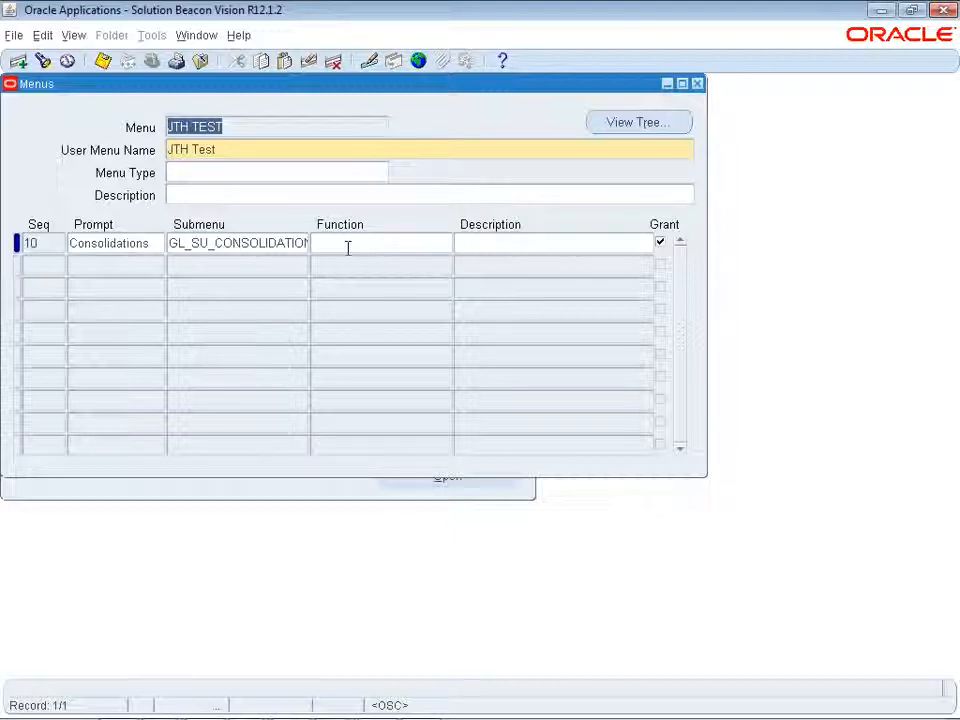
drag(471, 88, 826, 124)
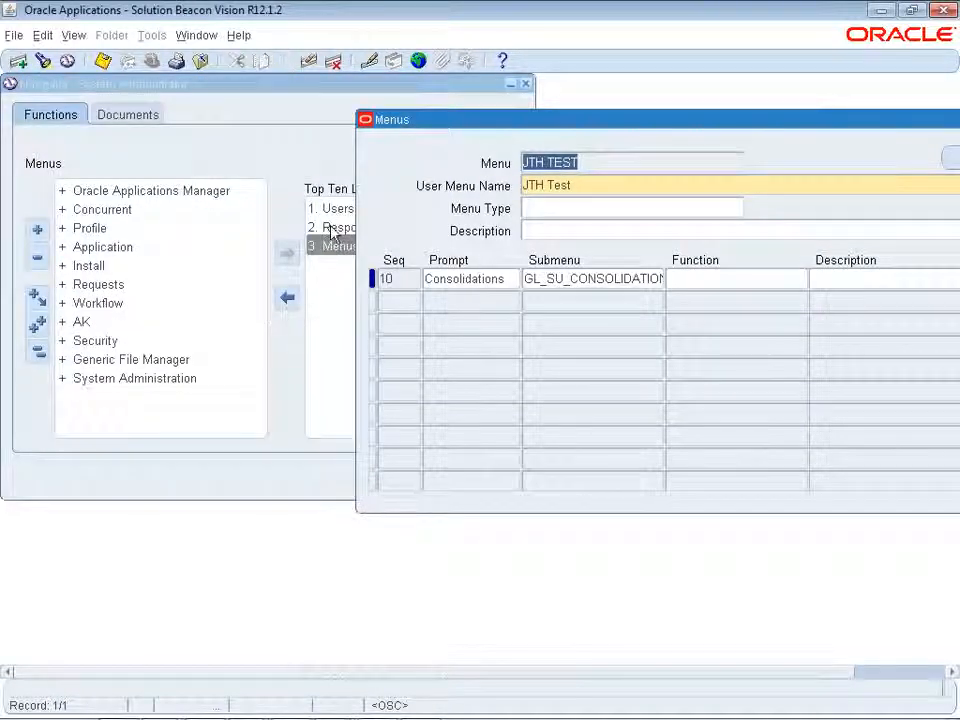
Step: Query the responsibilities for names starting with JTH and compare the assigned menu with the JTH TEST menu definition
double_click(333, 232)
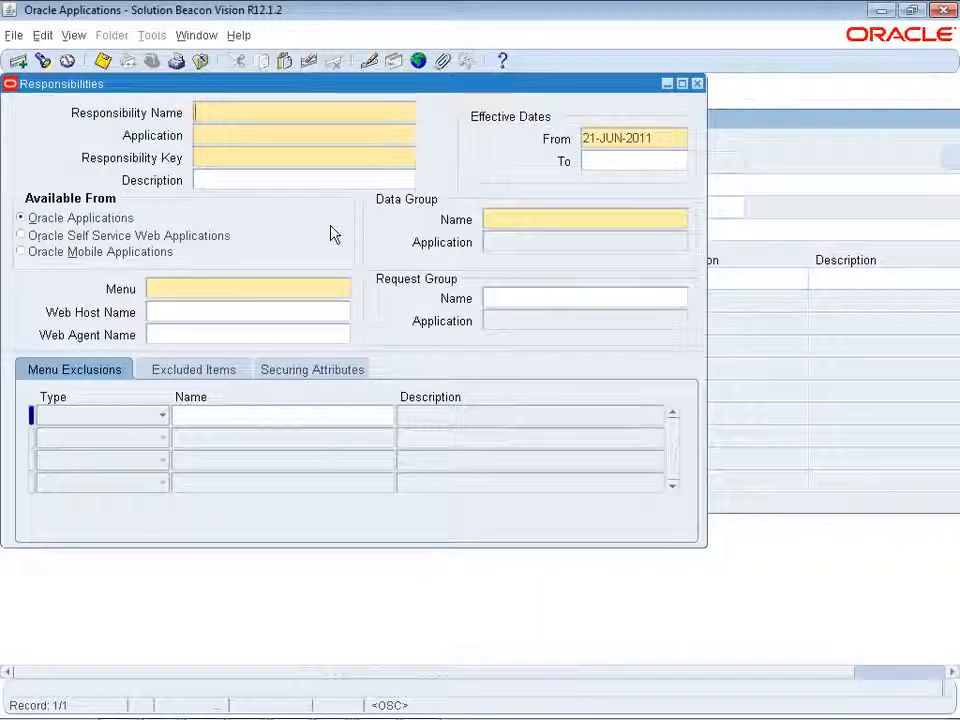
key(F11)
text(JTH%)
key(ctrl+F11)
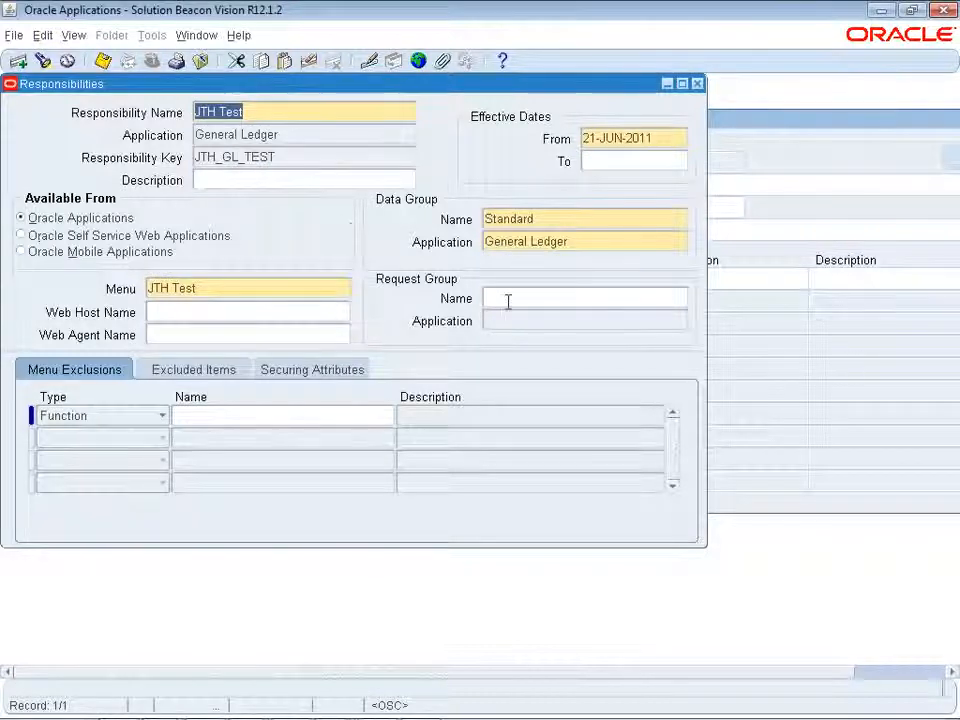
drag(705, 223, 556, 240)
click(505, 200)
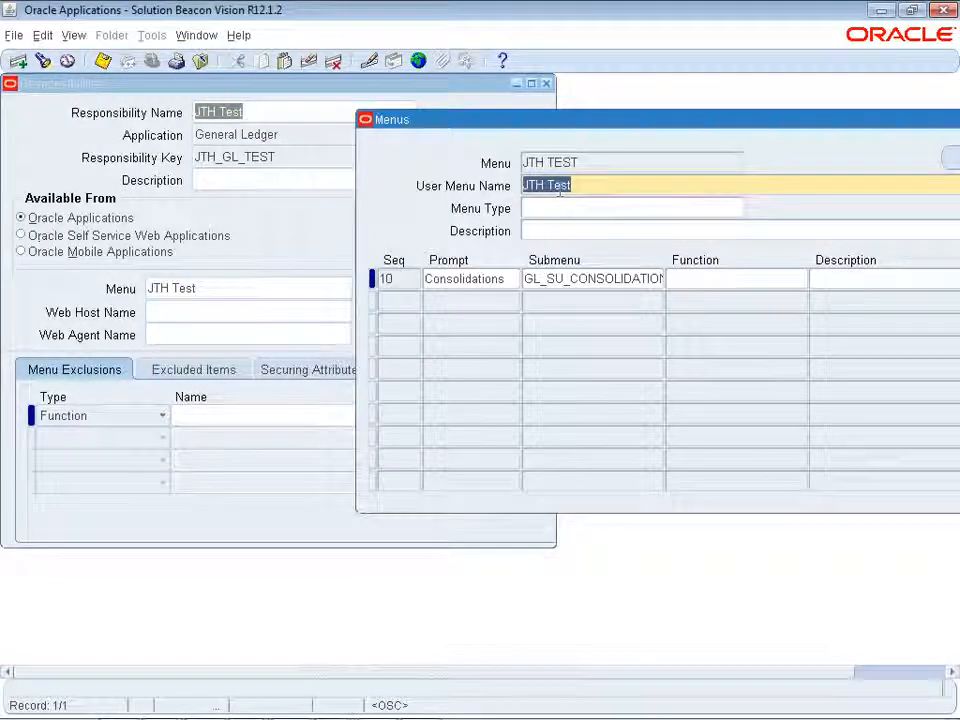
click(324, 238)
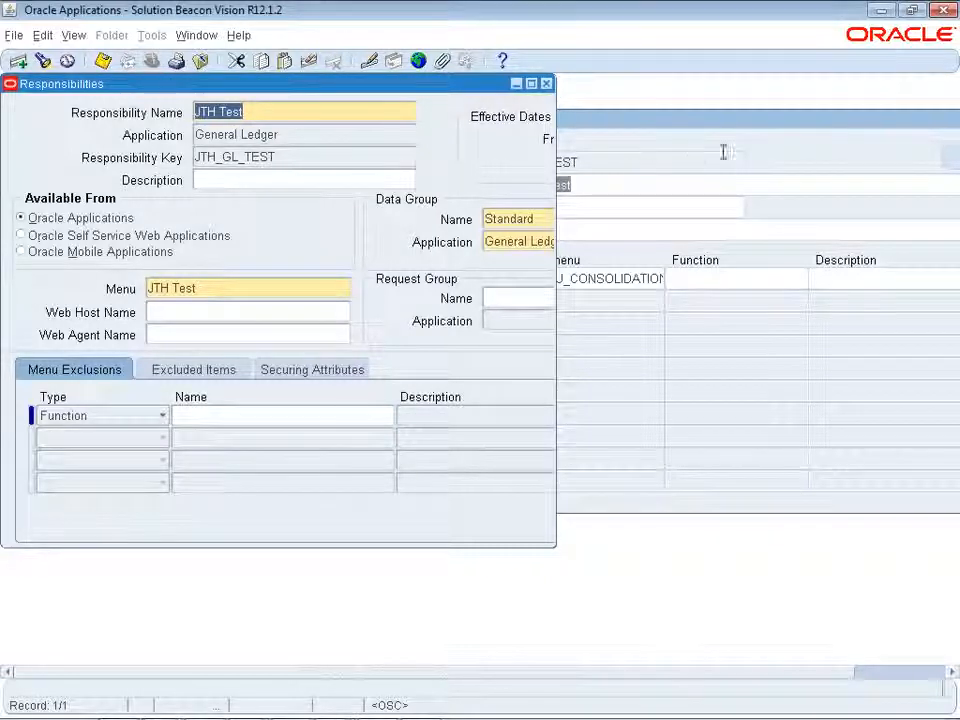
Step: Minimize the JTH TEST menu and JTH Test responsibility windows to return to the Navigator
click(756, 155)
drag(756, 119, 490, 158)
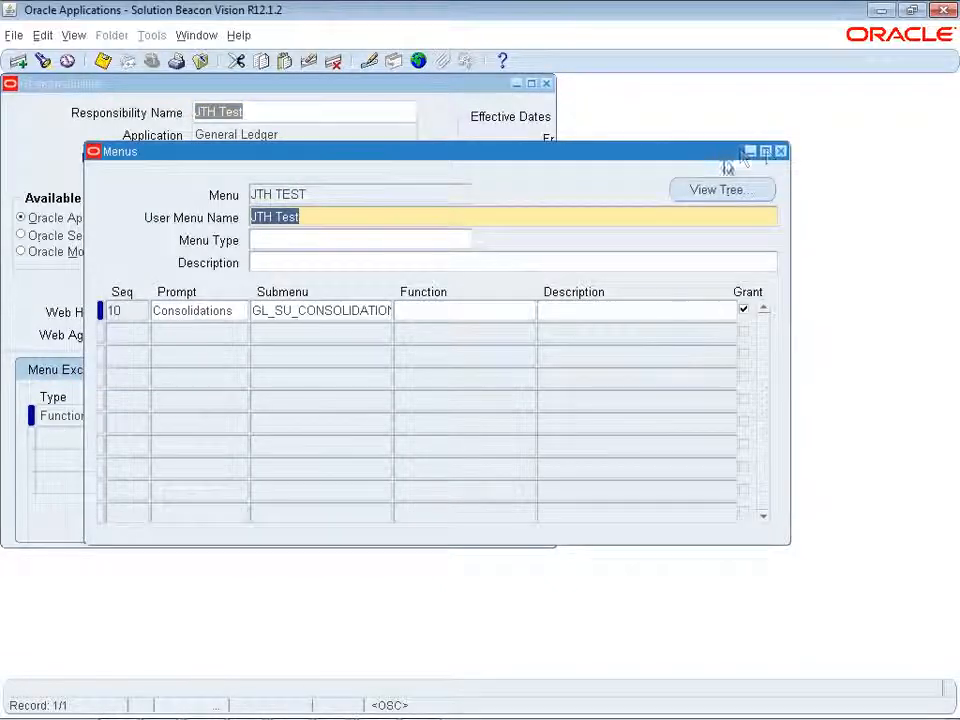
click(751, 150)
click(515, 83)
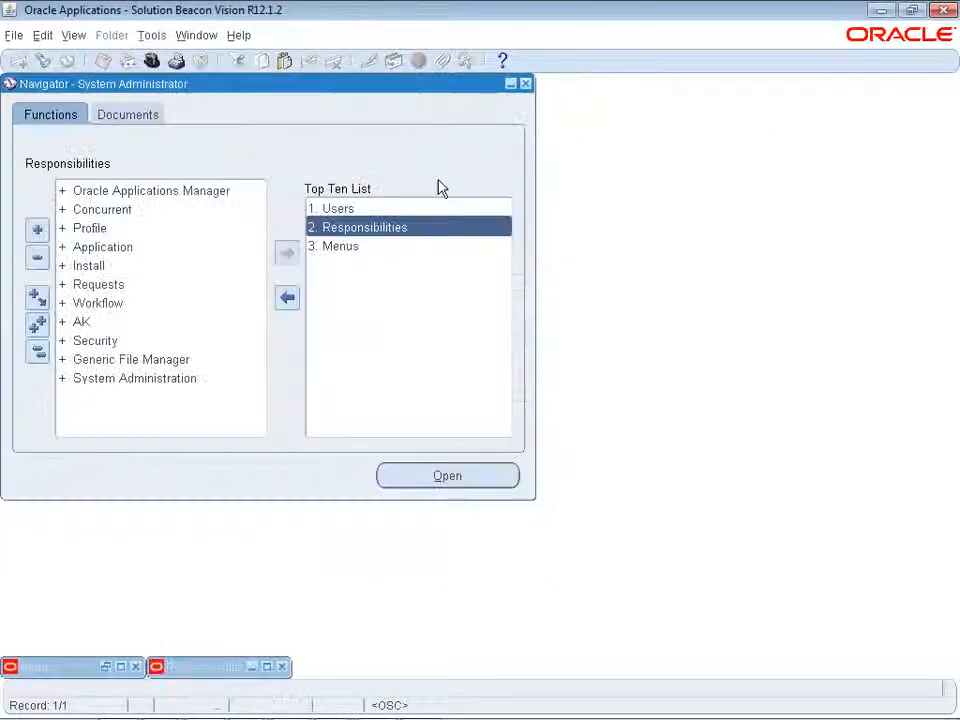
Step: Open a second Menus form and query the GL_SUPERUSER menu
double_click(354, 245)
key(F11)
text(GL)
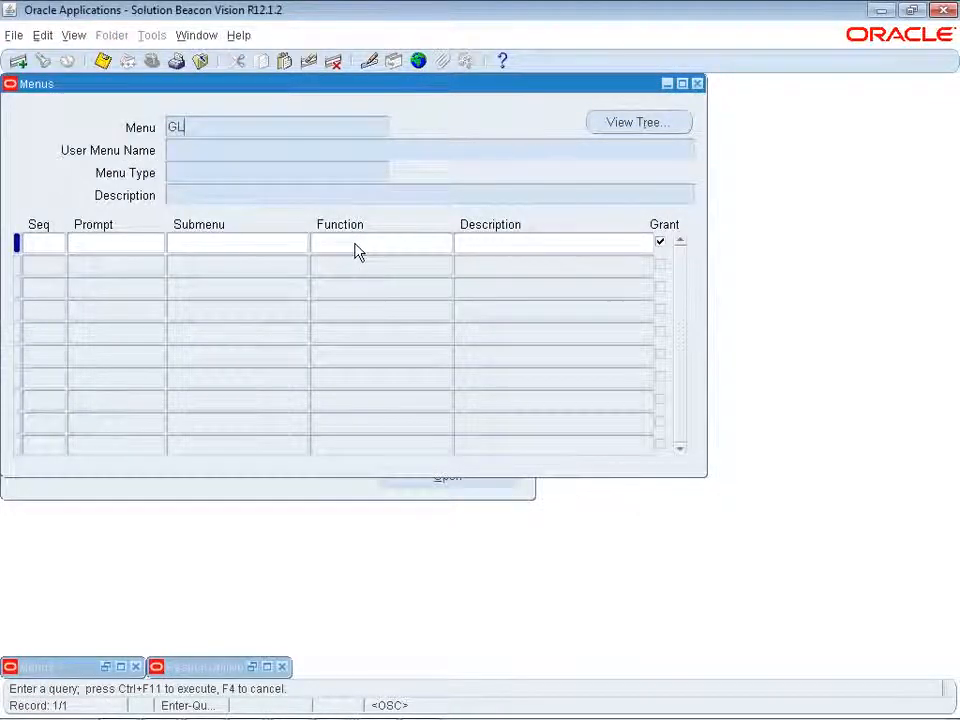
text(_SU)
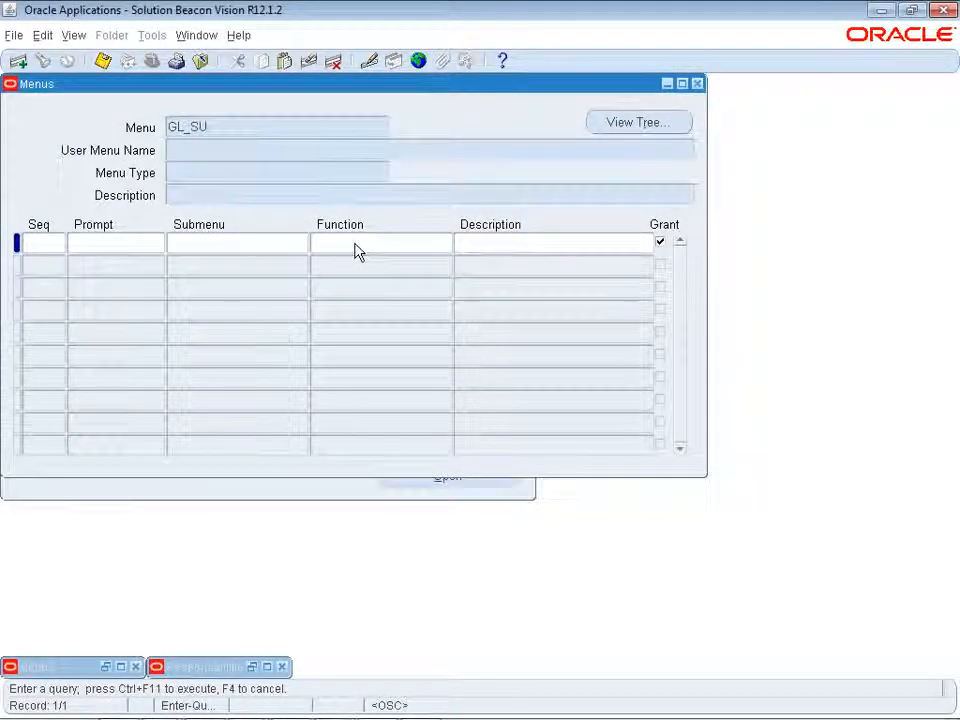
text(PERUSER)
key(ctrl+F11)
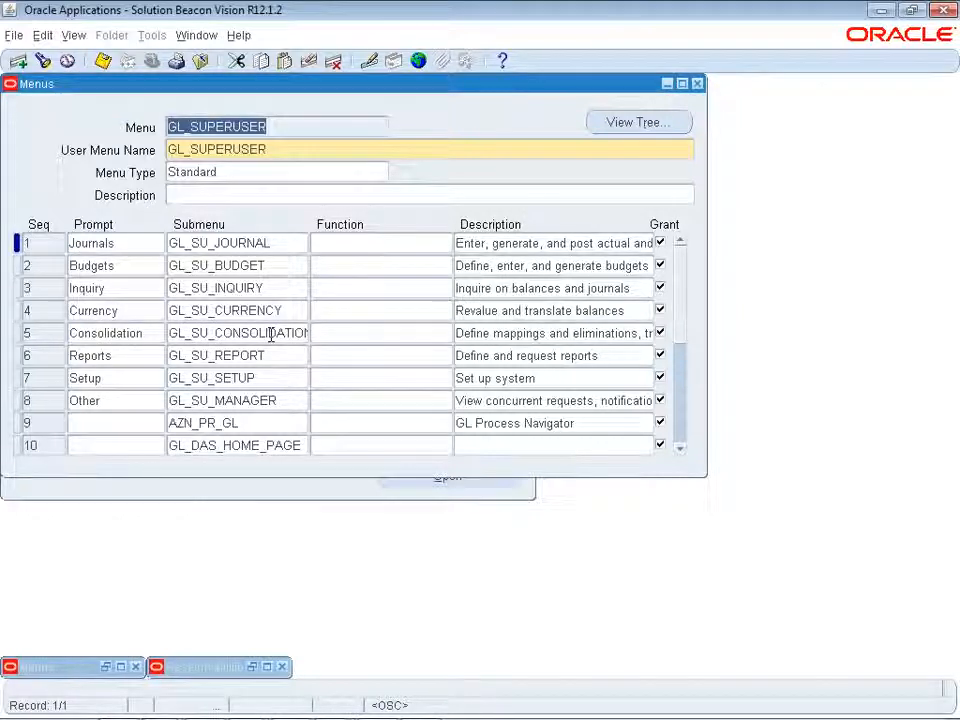
Step: Examine the description of the GL_SUPERUSER Consolidation entry and the submenu name of its Setup entry
click(484, 333)
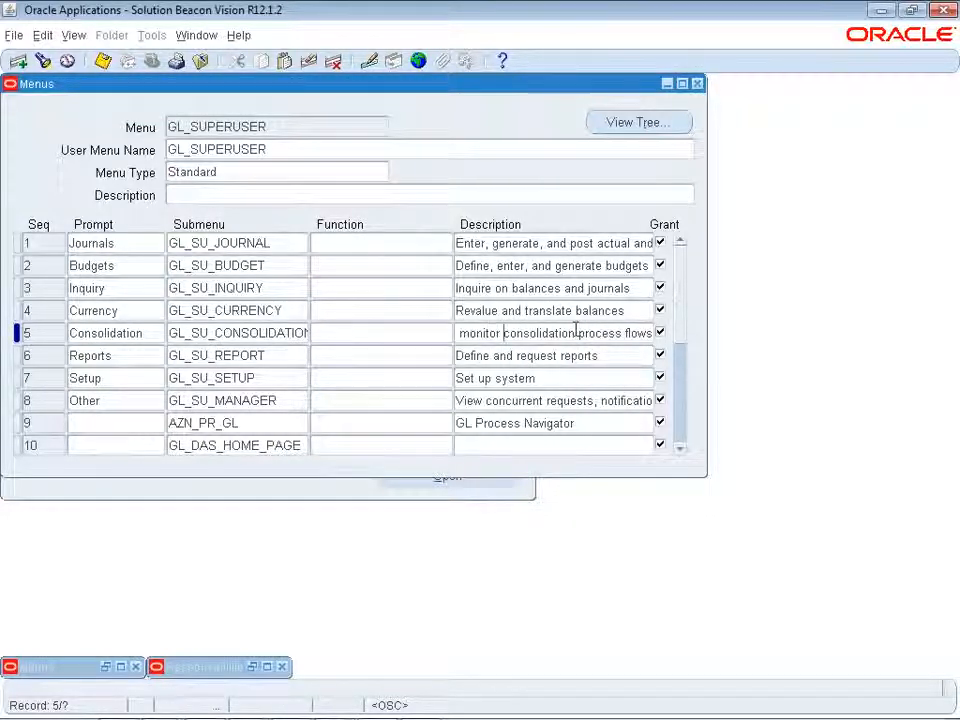
click(467, 332)
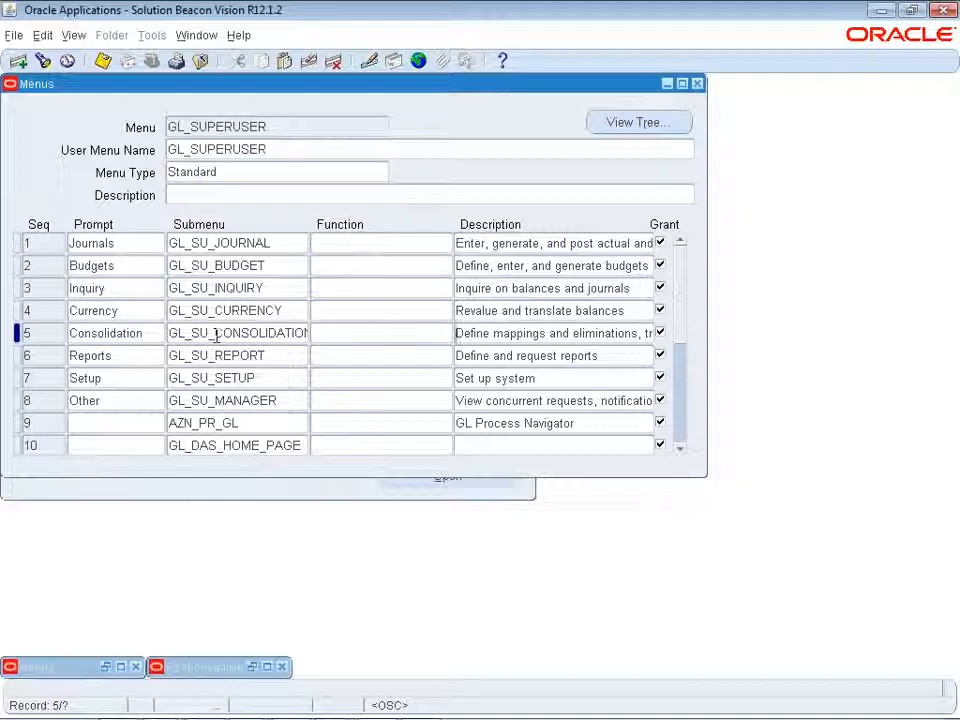
click(257, 377)
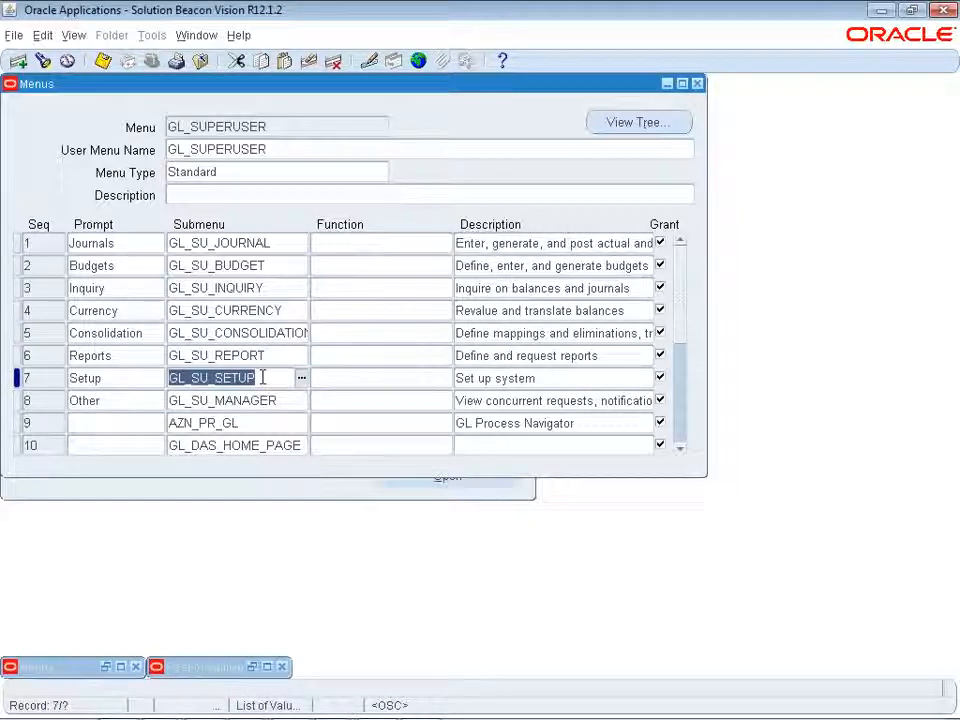
Step: Minimize the GL_SUPERUSER menu and restore the JTH TEST menu window
click(664, 86)
click(349, 230)
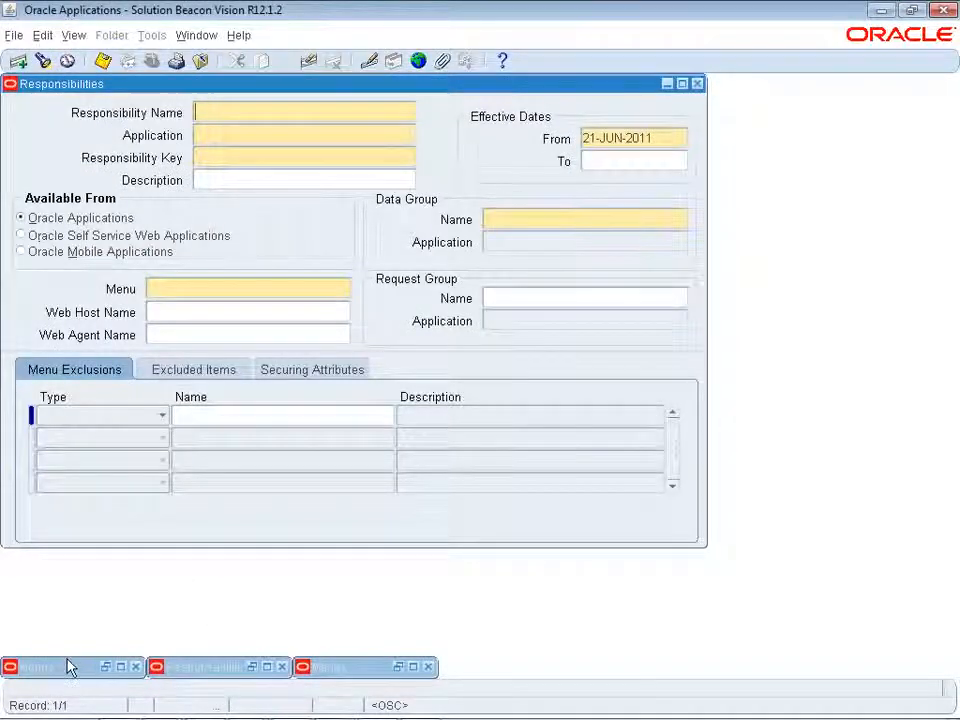
double_click(66, 666)
double_click(60, 669)
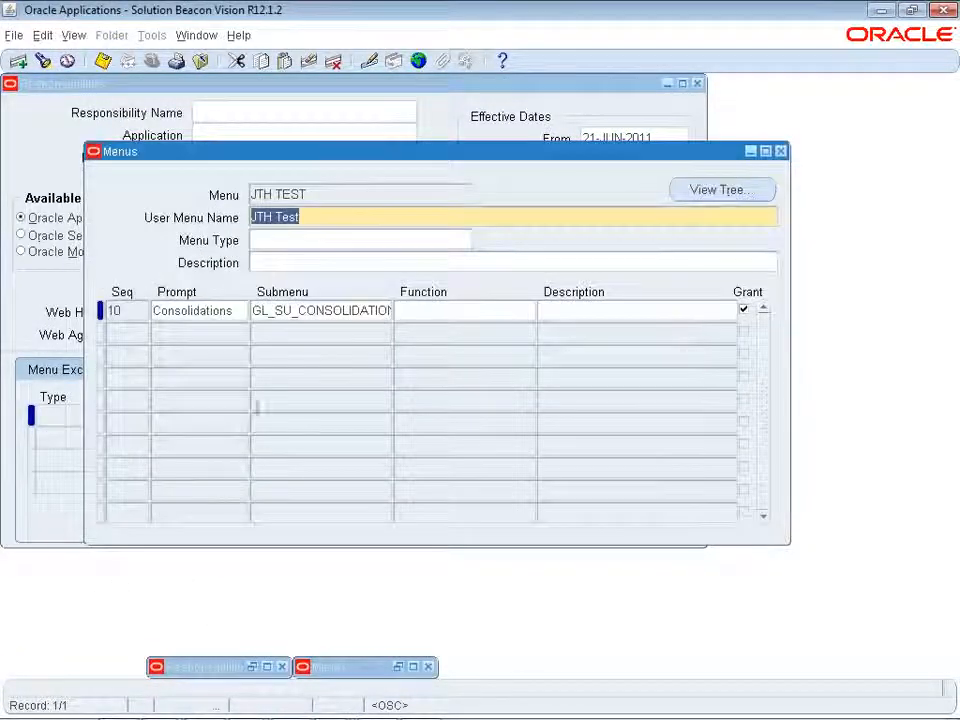
Step: Add submenu GL_SU_SETUP as sequence 20 to the JTH TEST menu, save it, and close the Menus and Responsibilities forms
click(132, 334)
text(20)
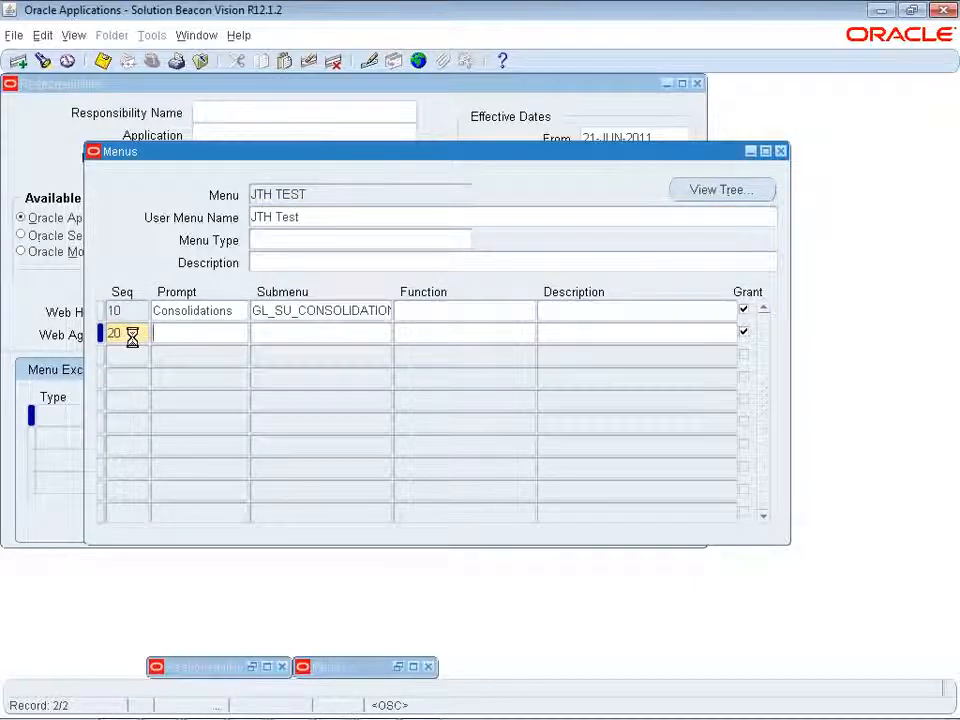
key(Tab)
key(Tab)
text(GL_SU_SETUP)
key(ctrl+s)
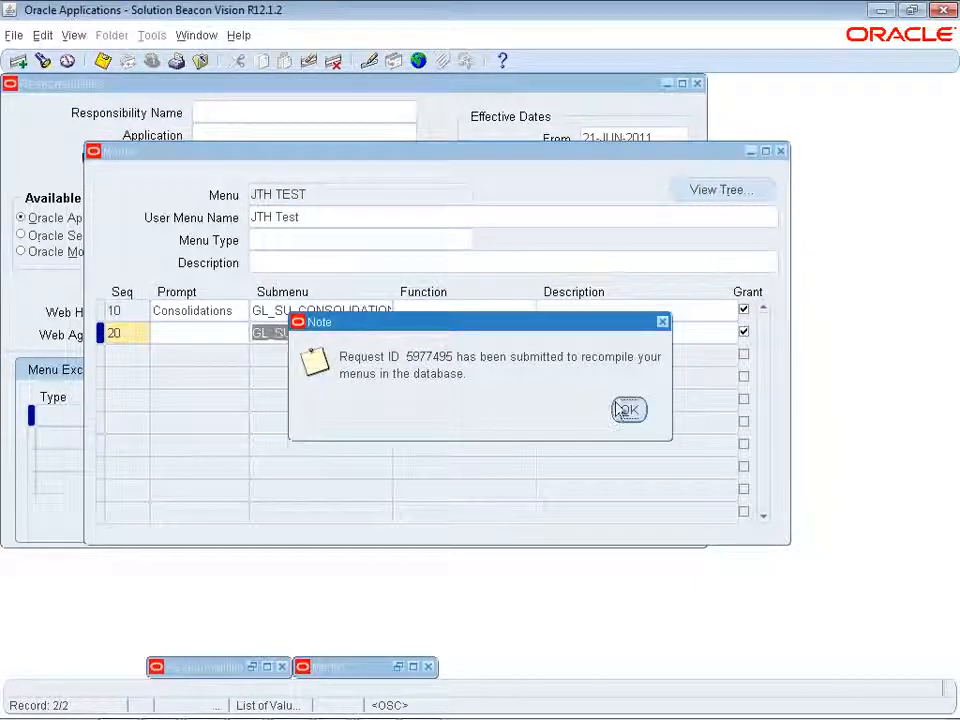
click(626, 409)
click(781, 151)
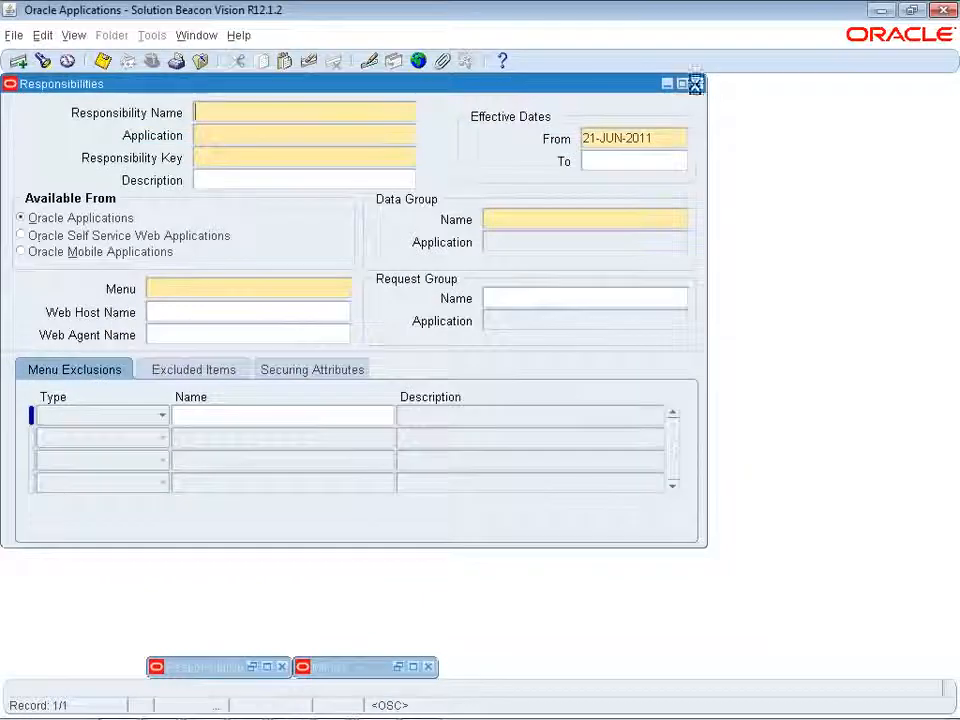
click(697, 84)
Step: Switch to the JTH Test responsibility and check that the 123 SGD CH Mahi consolidation's mapping opens, closing both forms
click(152, 62)
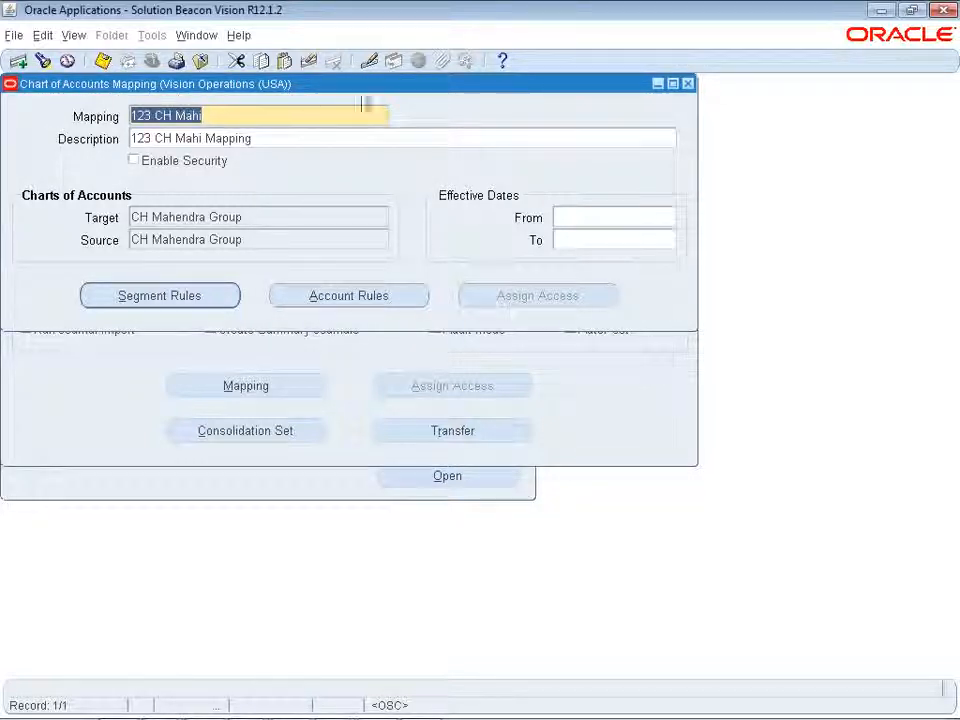
click(688, 86)
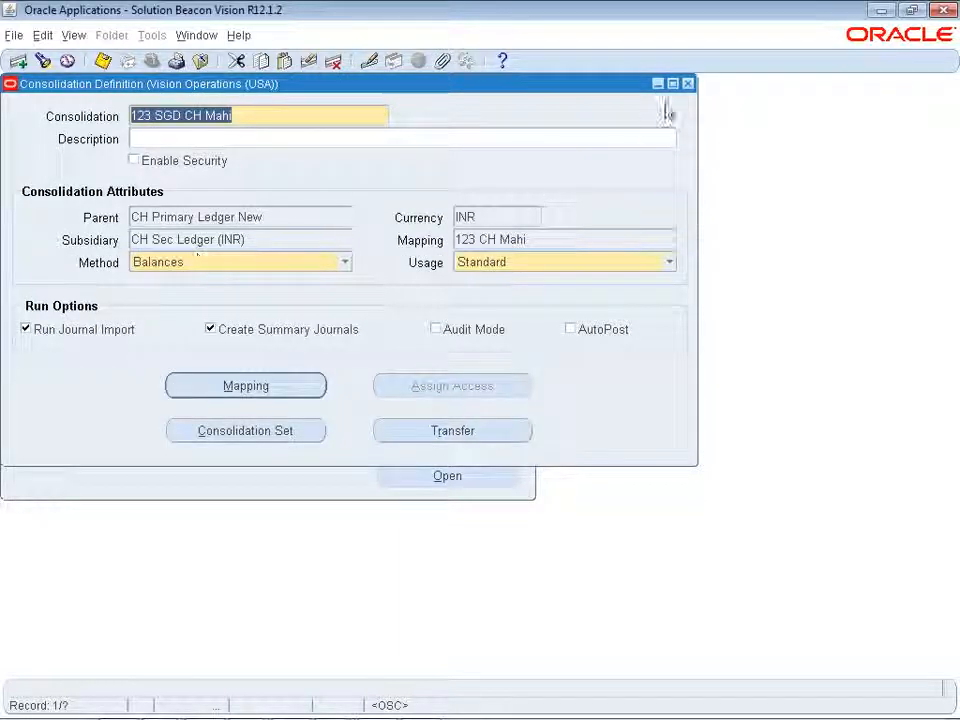
click(688, 83)
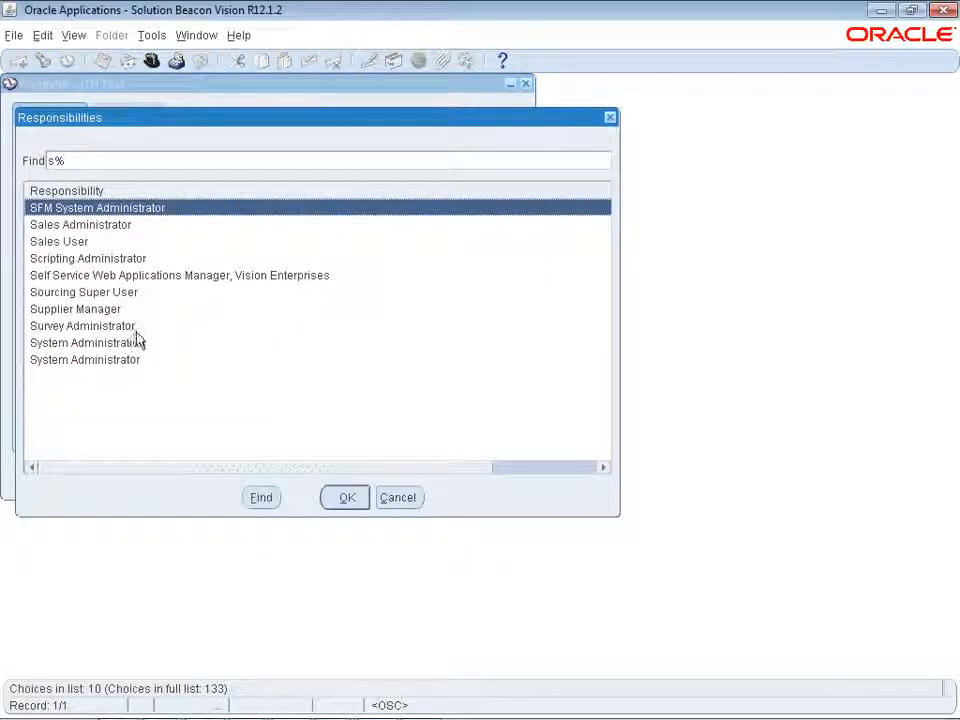
Step: Return to the System Administrator responsibility and query the menus again for names starting with JTH
double_click(125, 362)
click(345, 246)
key(F11)
text(JTH%)
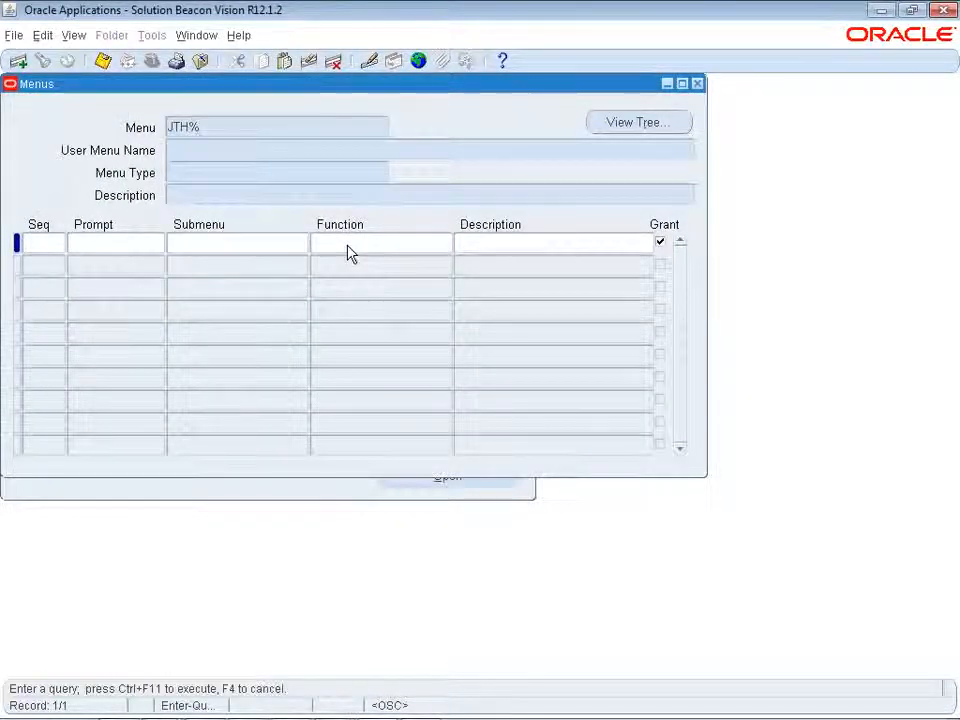
key(ctrl+F11)
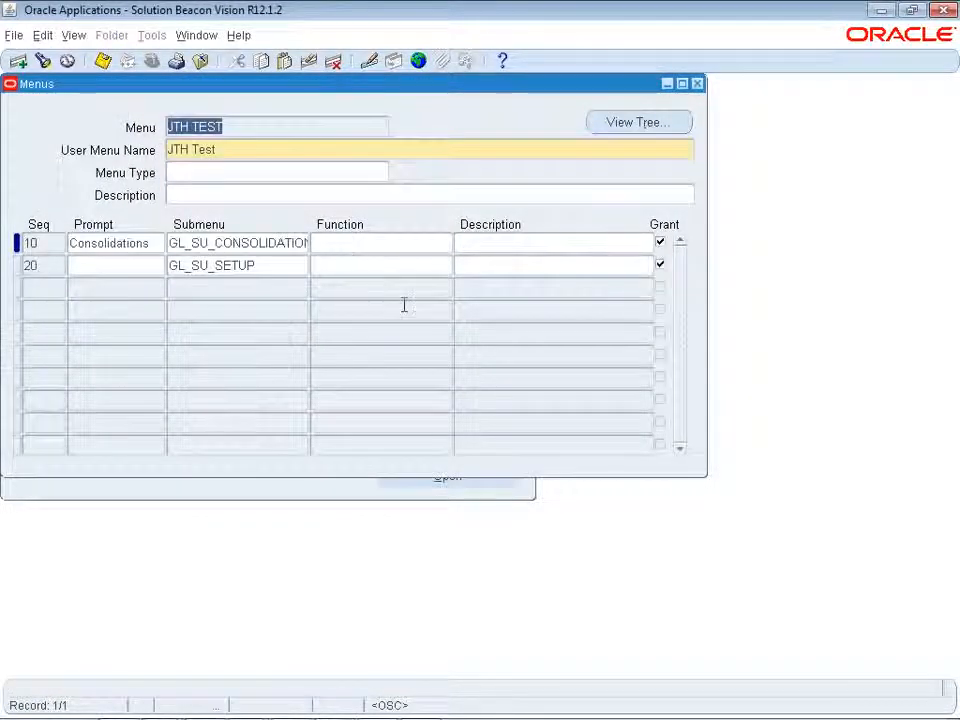
Step: Copy the GL_SU_SETUP submenu name from the JTH TEST menu and query that menu in a second Menus form
click(281, 266)
key(ctrl+c)
click(667, 83)
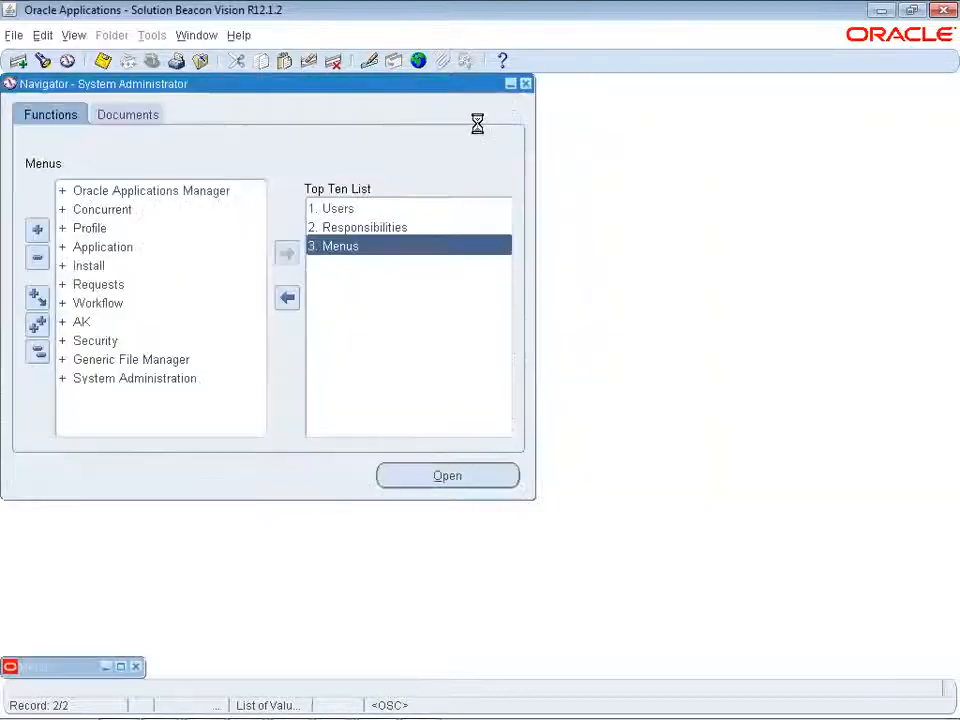
double_click(355, 243)
key(F11)
key(Tab)
key(ctrl+v)
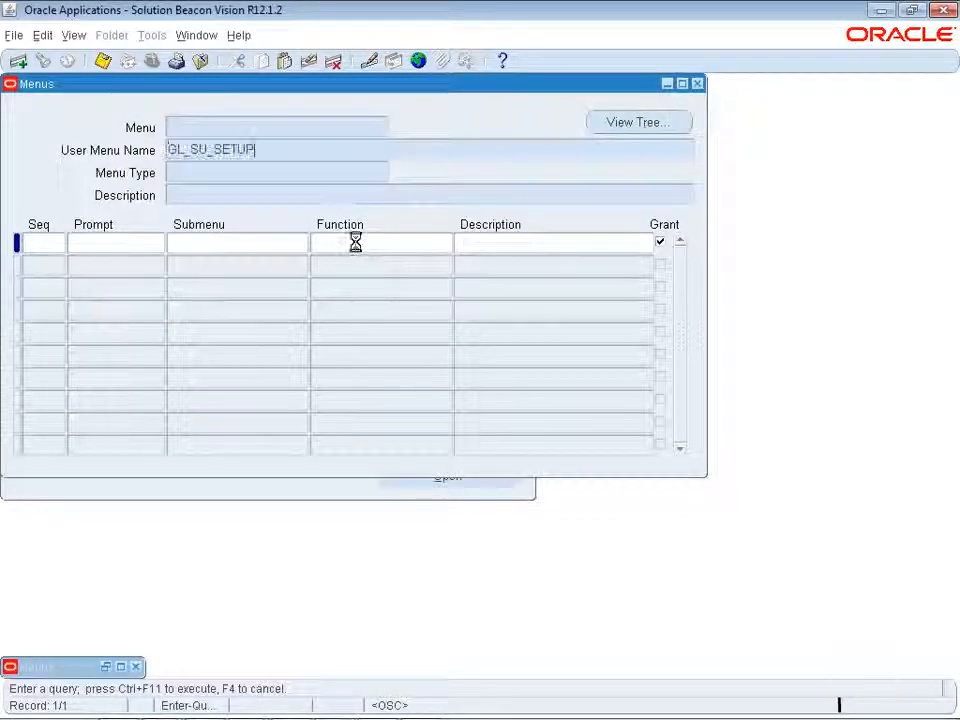
key(ctrl+F11)
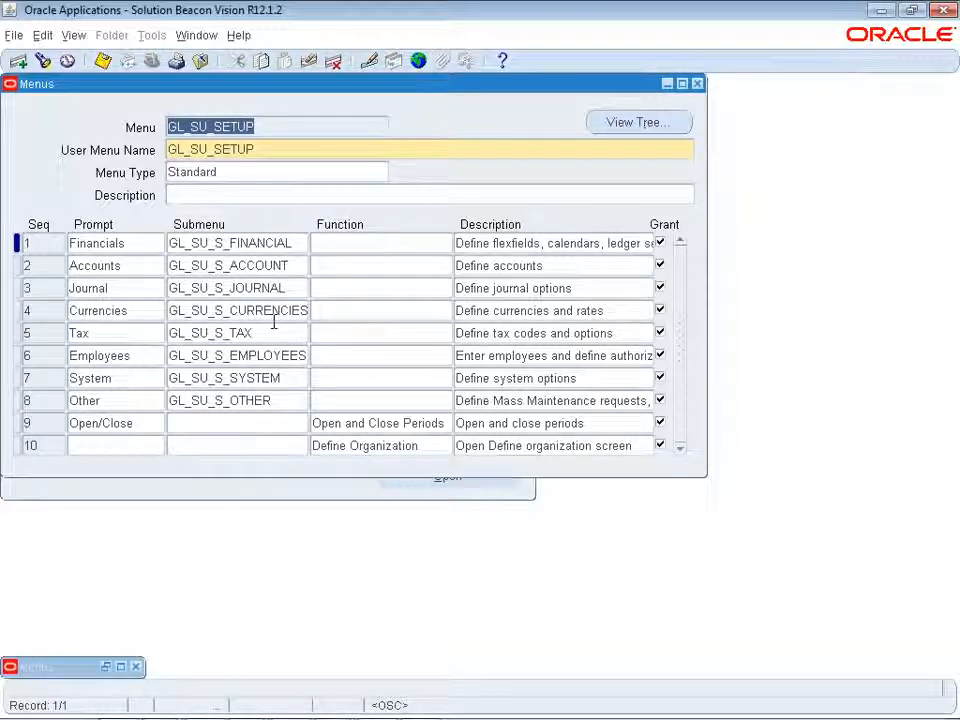
Step: Copy the GL_SU_S_ACCOUNT submenu name from the Accounts line and query that menu in another Menus form
click(255, 265)
key(ctrl+c)
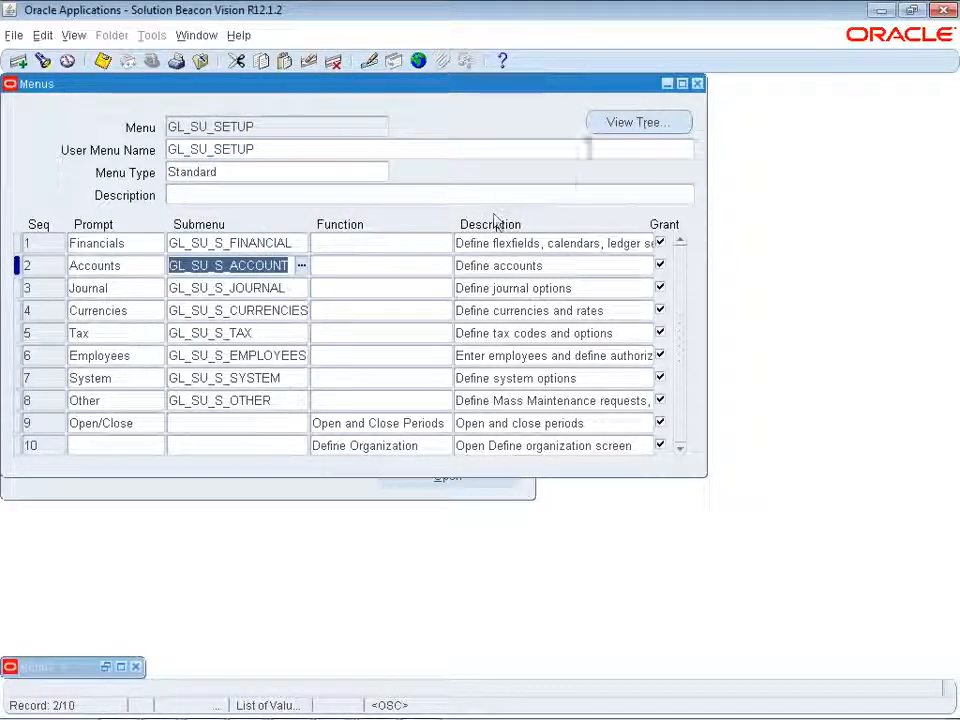
click(667, 84)
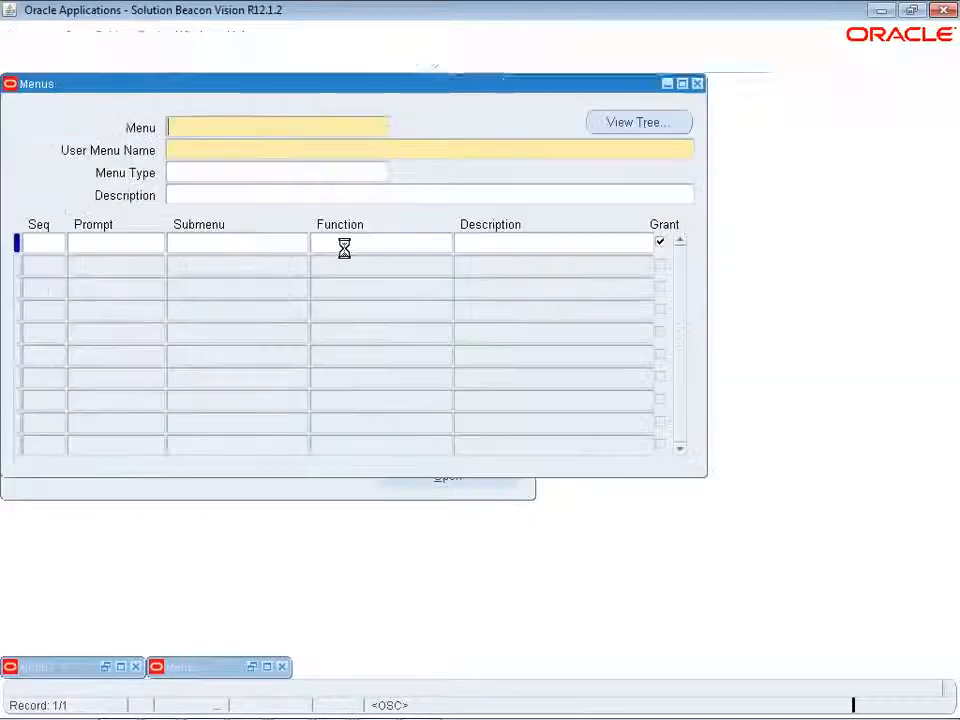
key(F11)
key(Tab)
key(ctrl+v)
key(ctrl+F11)
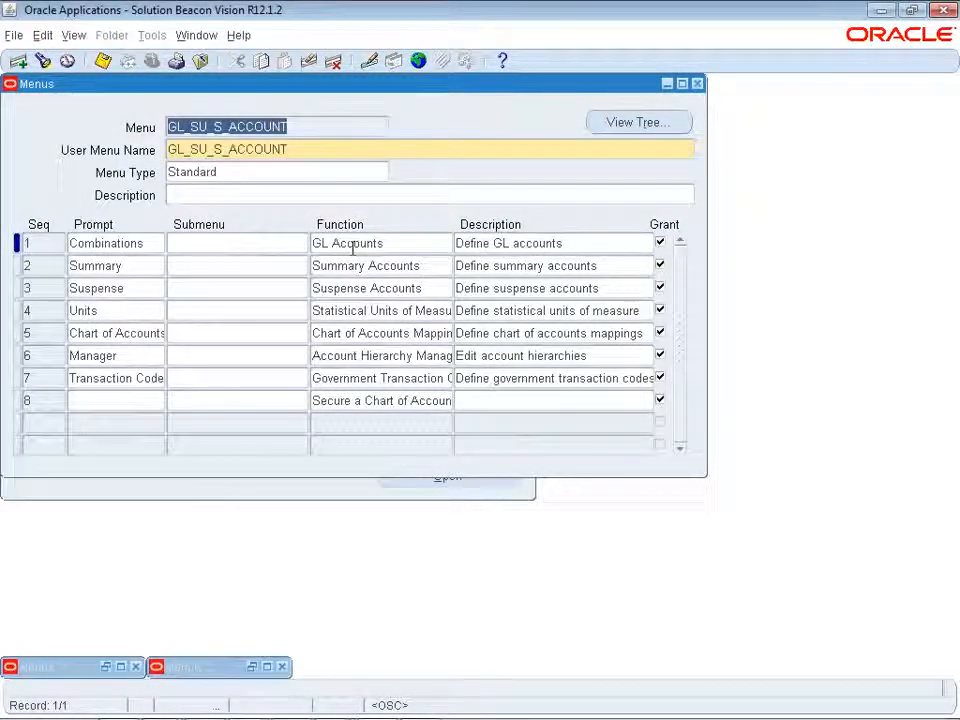
Step: Copy the Chart of Accounts Mappings function name from sequence 5 and restore the JTH TEST menu window, minimizing the GL_SU_SETUP menu
click(388, 333)
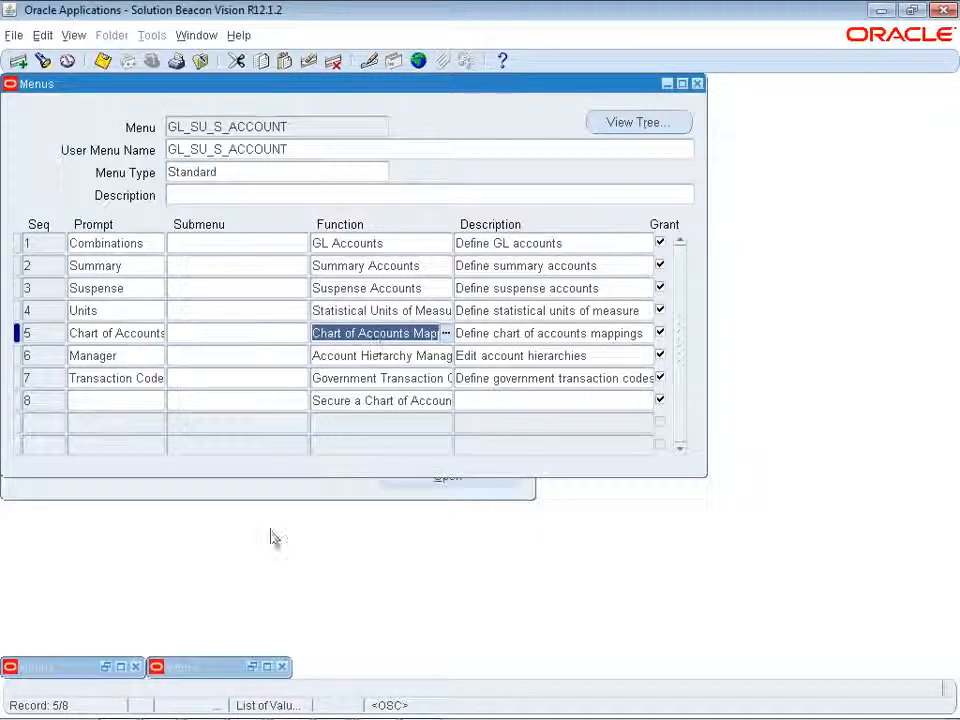
click(199, 667)
click(667, 84)
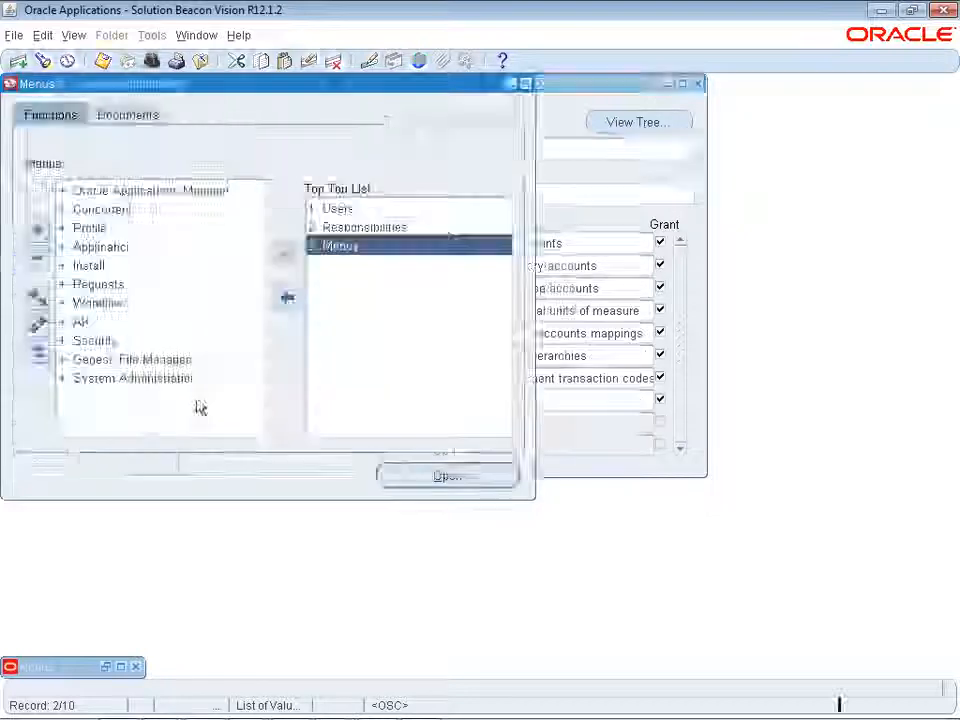
click(43, 671)
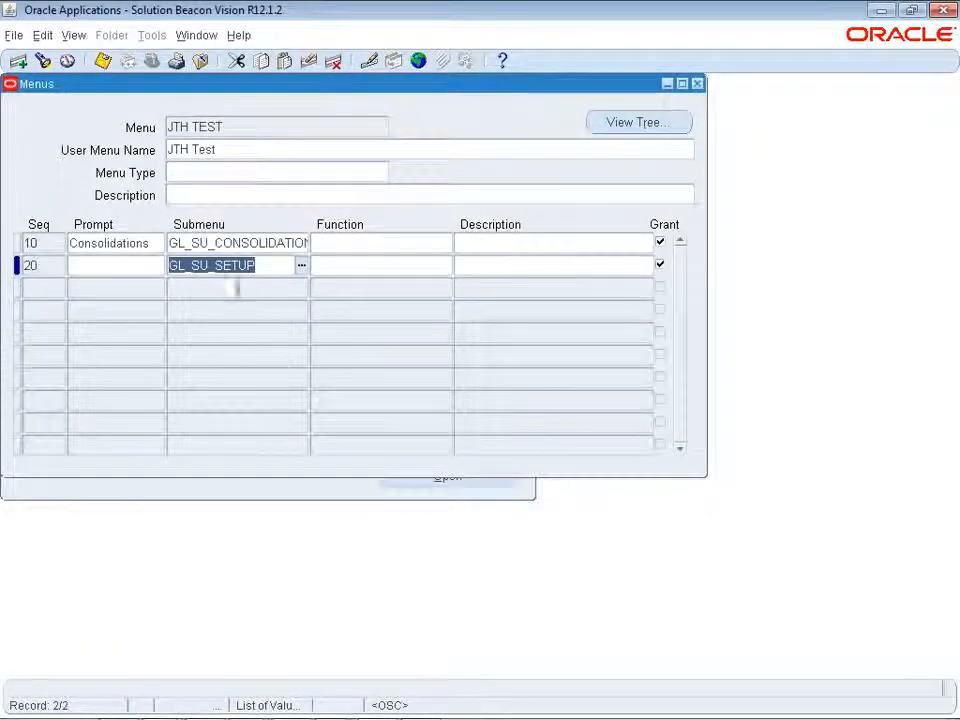
Step: Replace the submenu on sequence 20 of the JTH TEST menu with the Chart of Accounts Mappings function (GLXCOMAP) and save
key(Delete)
key(Tab)
key(ctrl+v)
key(Tab)
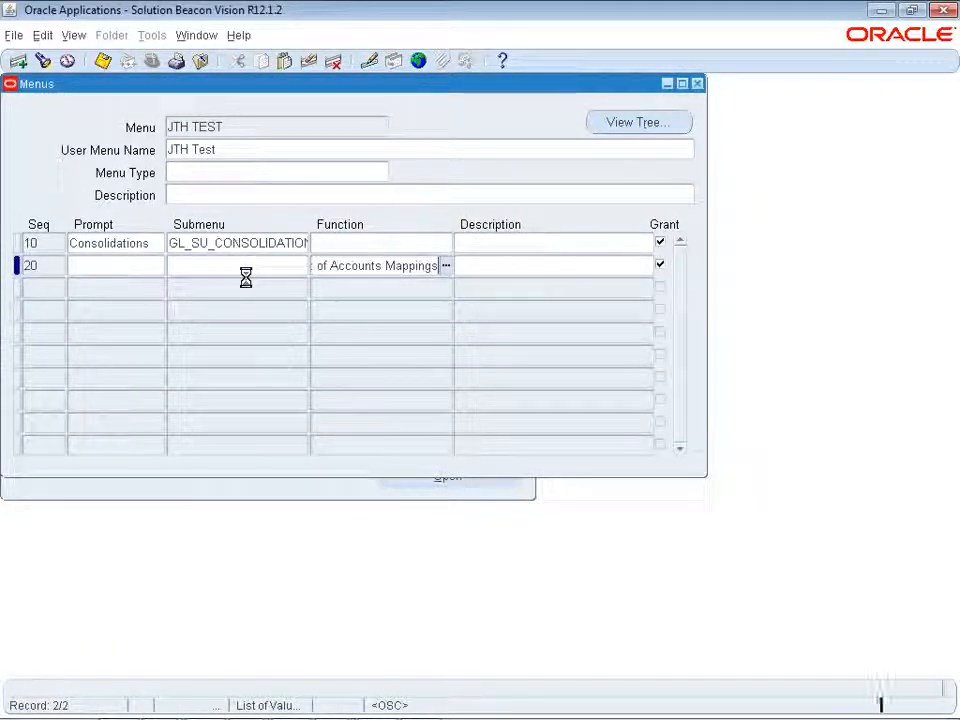
key(Down)
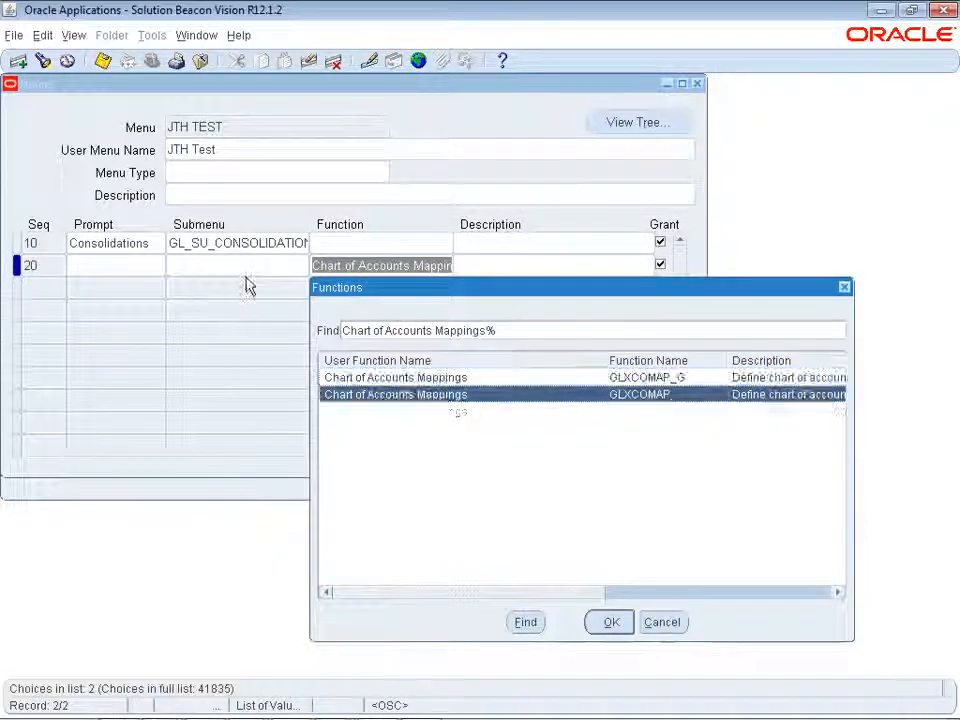
key(Return)
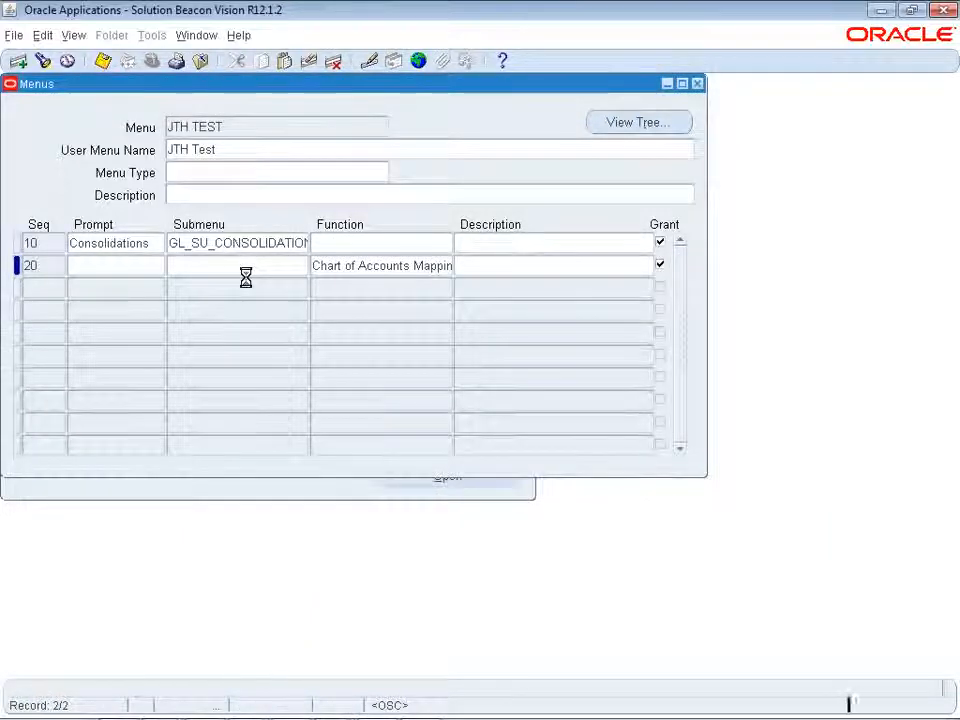
click(629, 411)
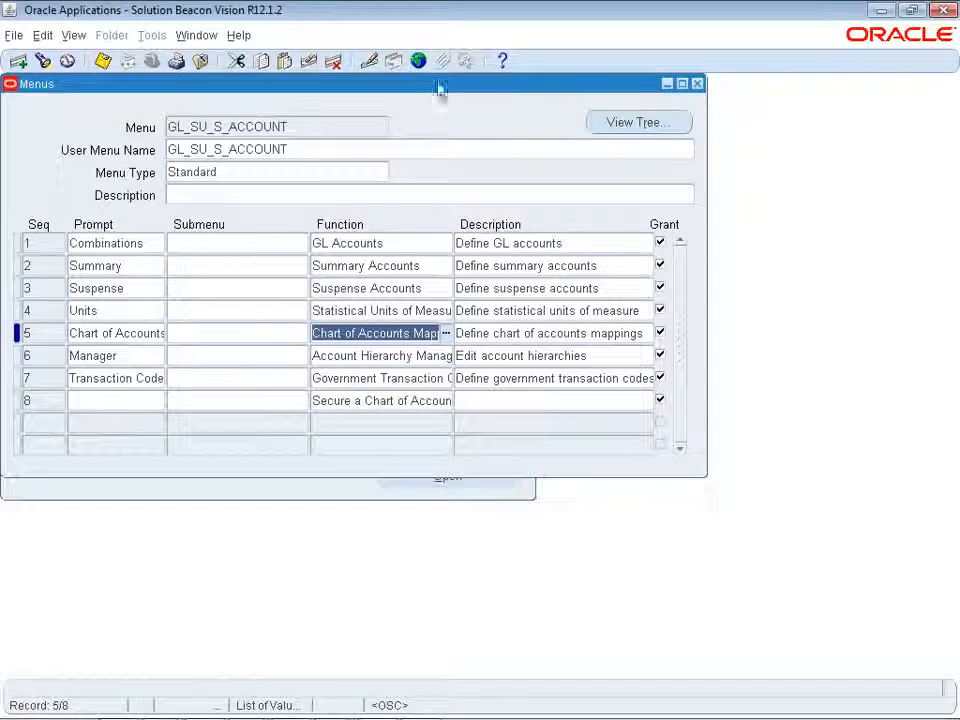
Step: Close the Menus forms, switch to the JTH Test responsibility, and check that the 123 SGD CH Mahi consolidation's mapping opens, closing both forms
click(697, 83)
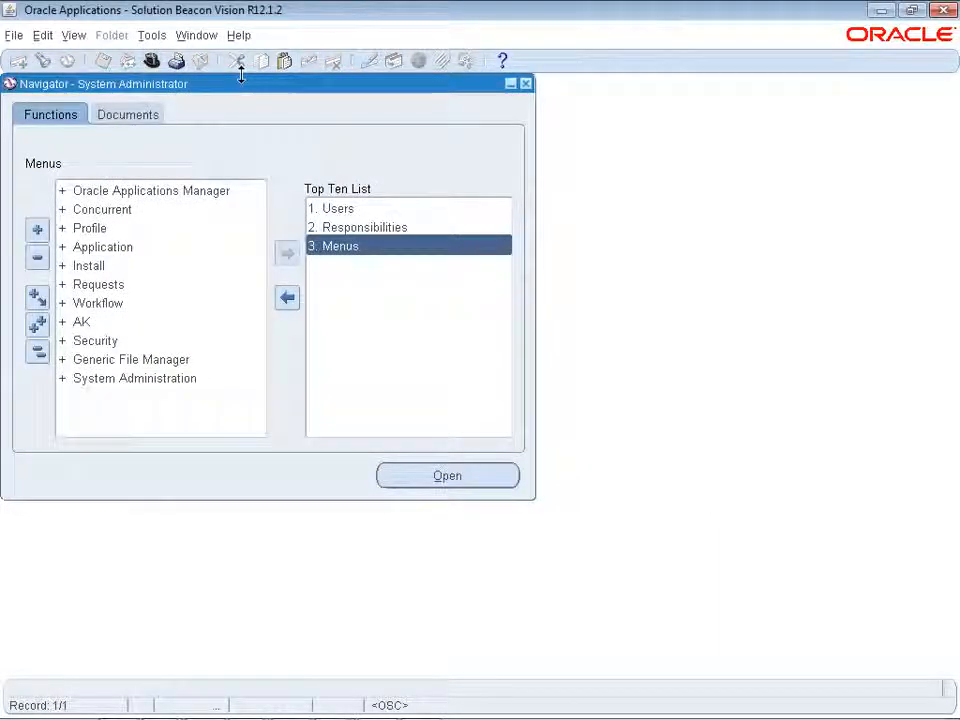
click(151, 60)
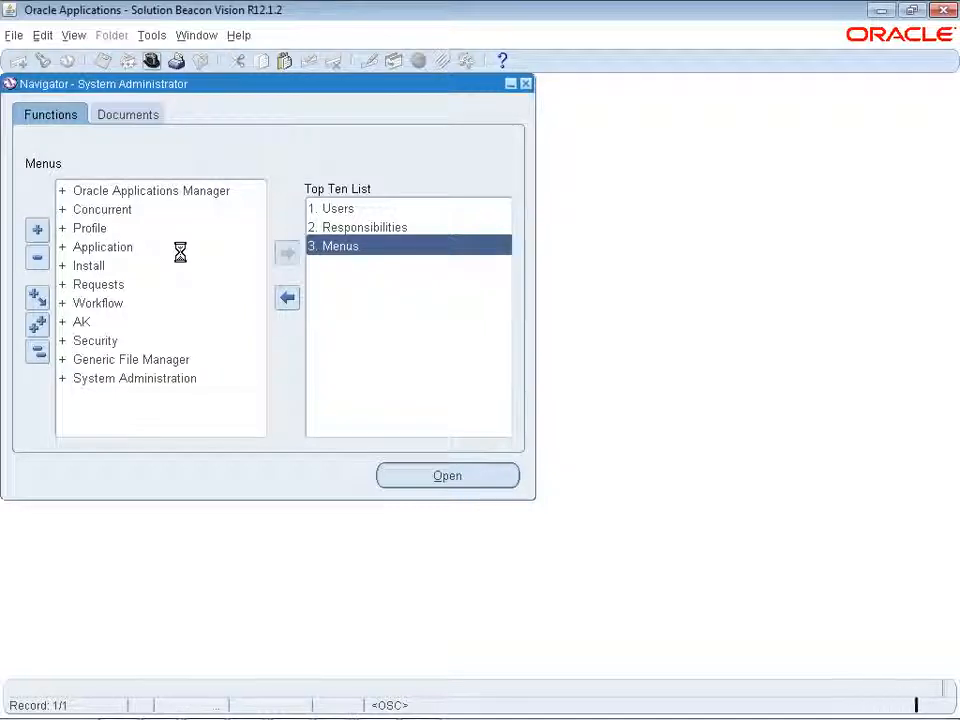
double_click(351, 209)
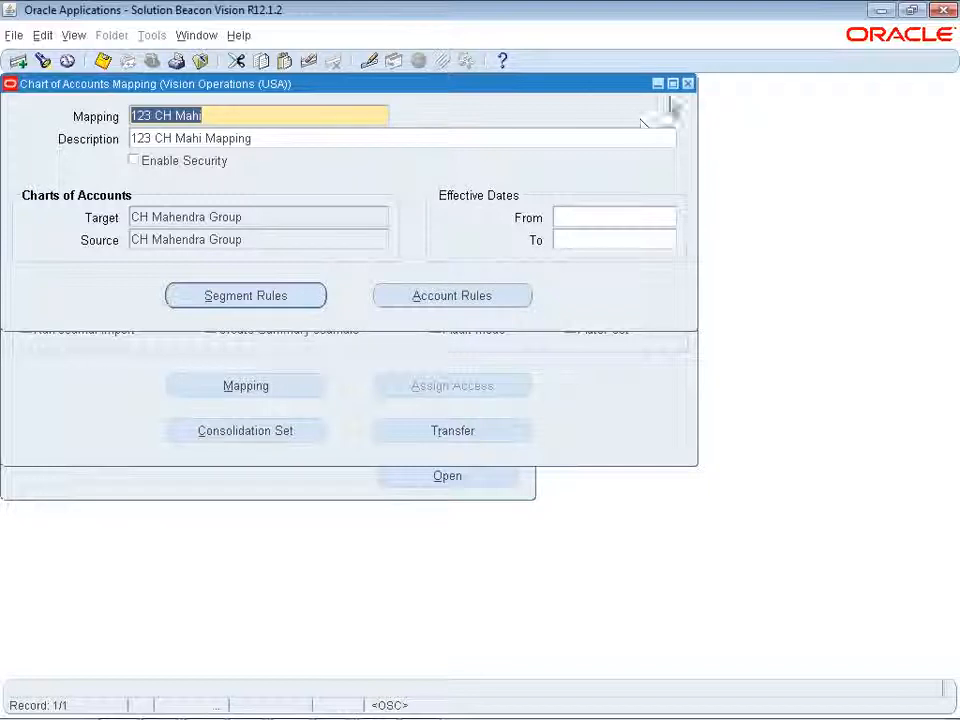
click(688, 86)
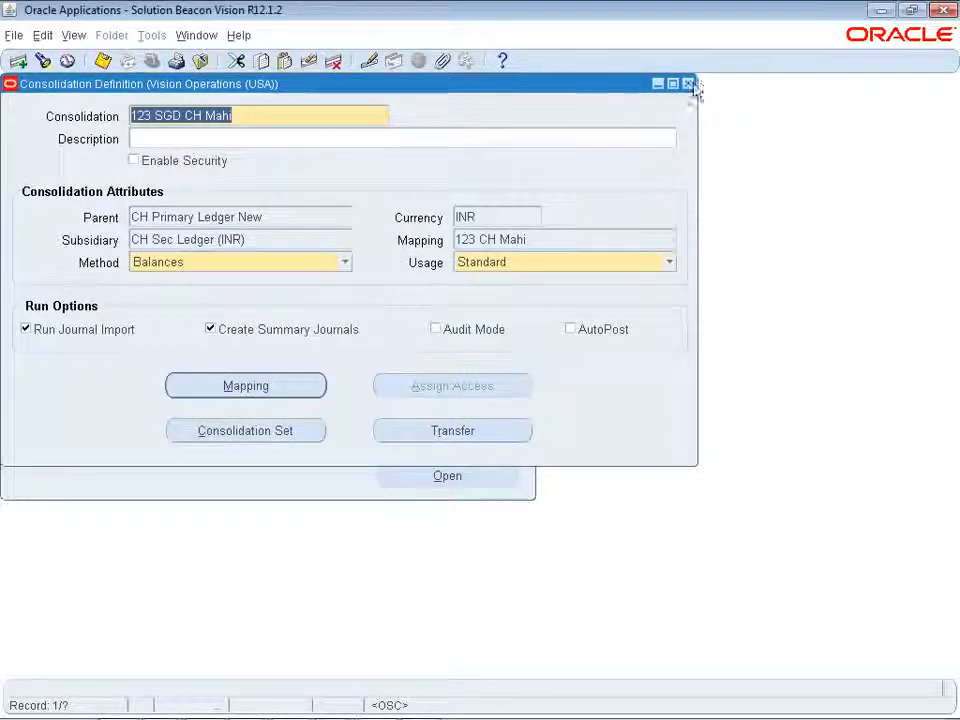
click(686, 83)
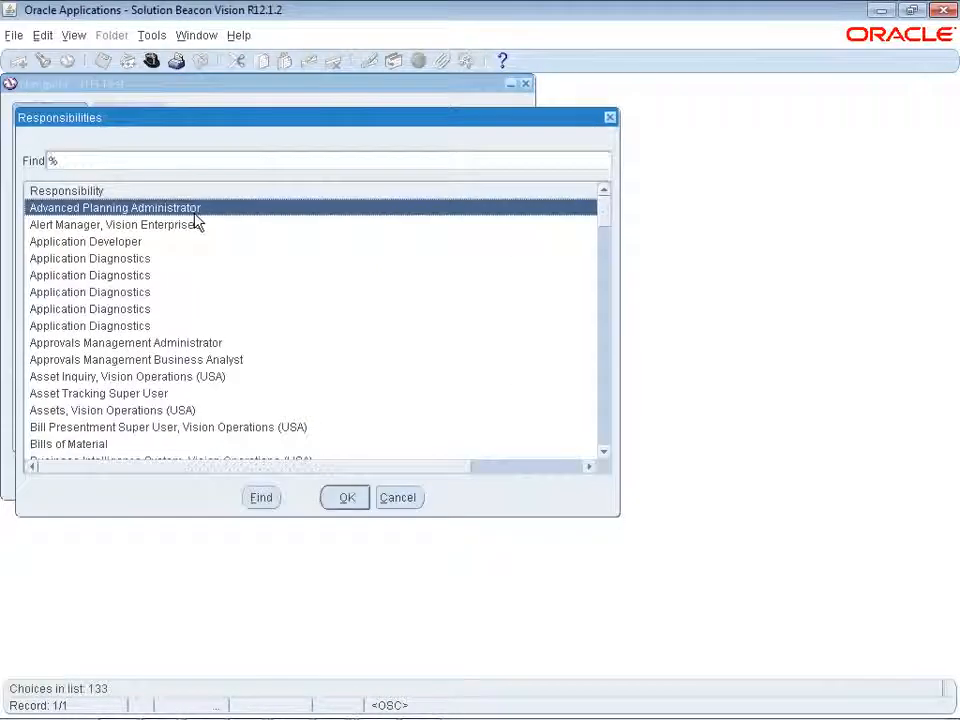
Step: Switch back to the System Administrator responsibility and query the Menus form for JTH%
text(s)
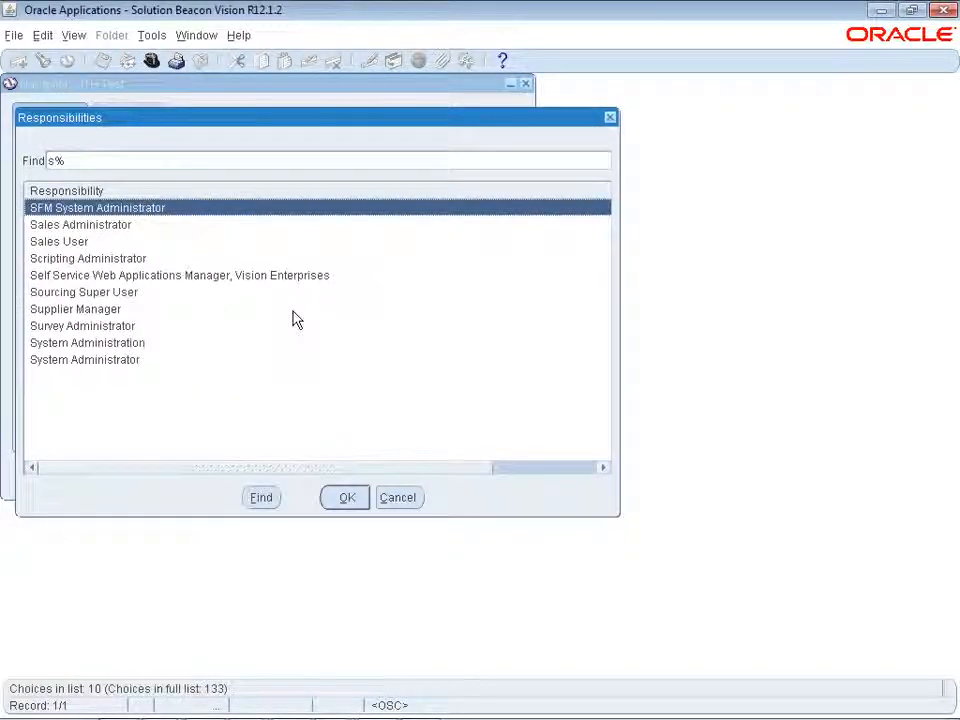
double_click(131, 359)
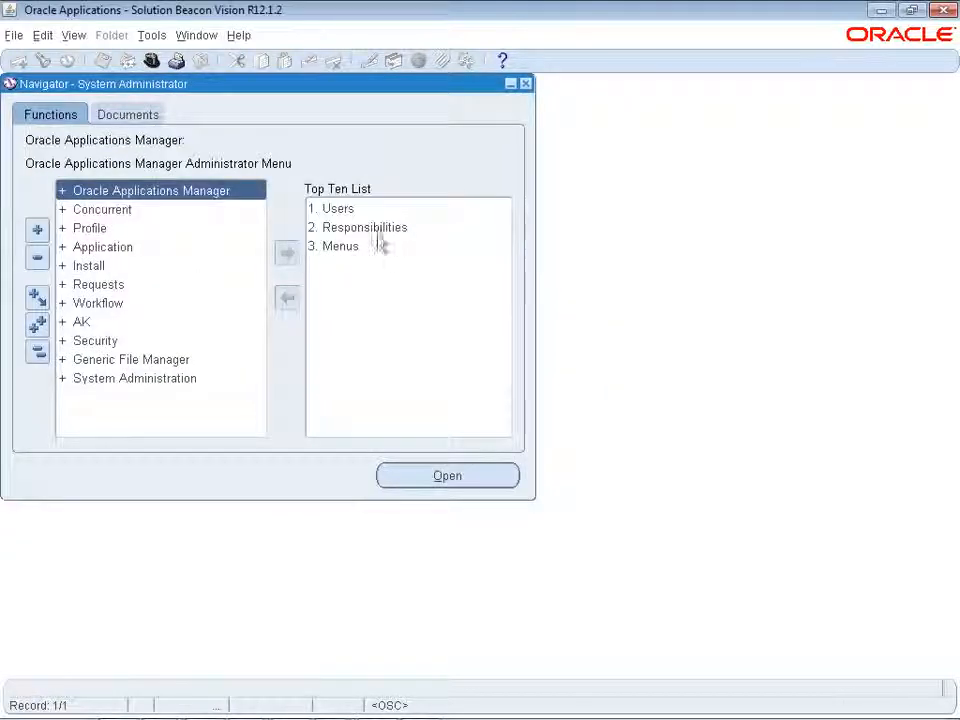
double_click(341, 245)
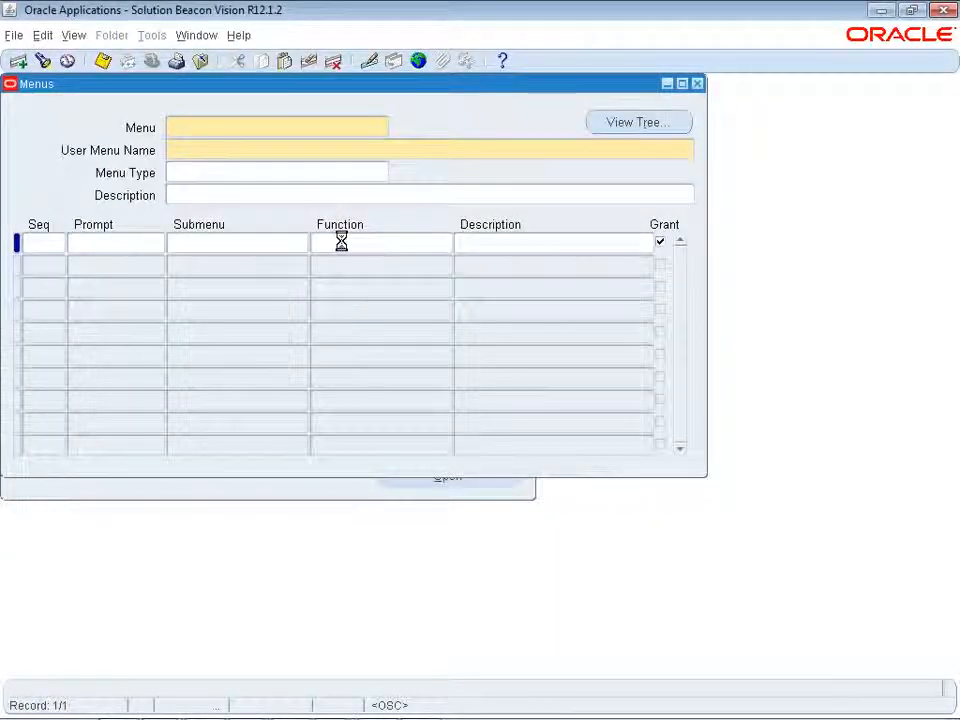
key(F11)
text(JTH%)
key(ctrl+F11)
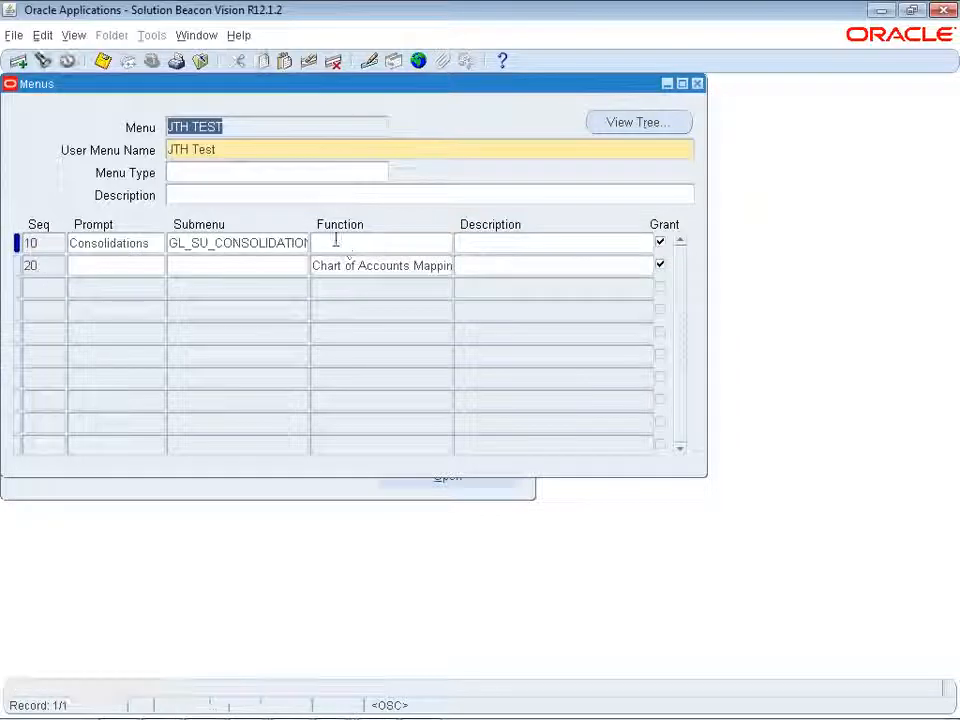
Step: Copy the GL_SU_CONSOLIDATION submenu name from sequence 10 and query that menu in a second Menus form
click(264, 242)
key(ctrl+c)
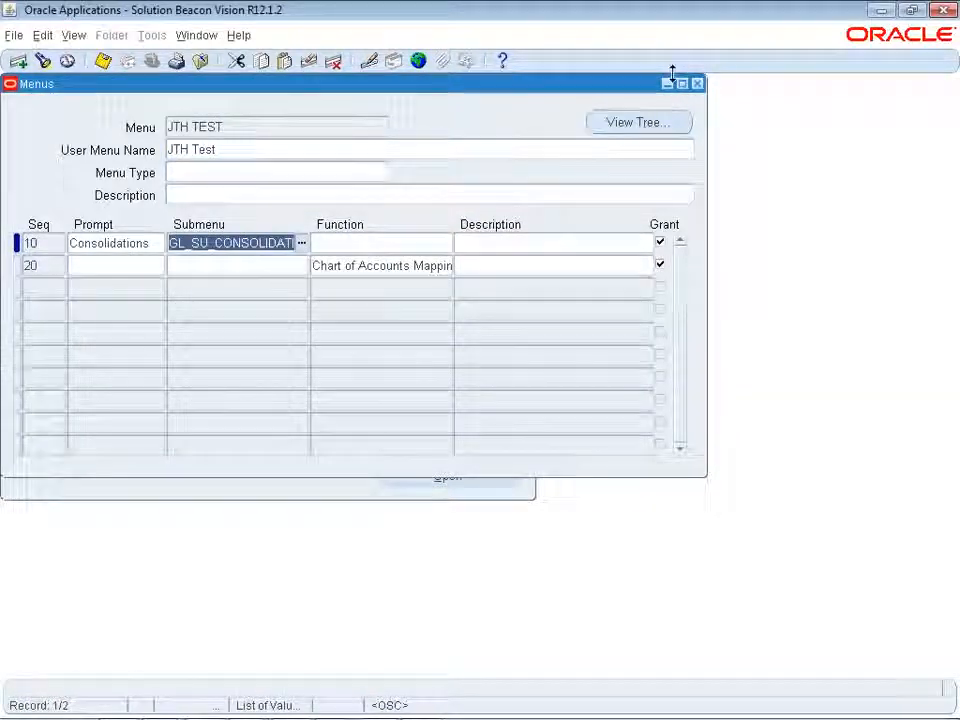
click(668, 84)
double_click(368, 245)
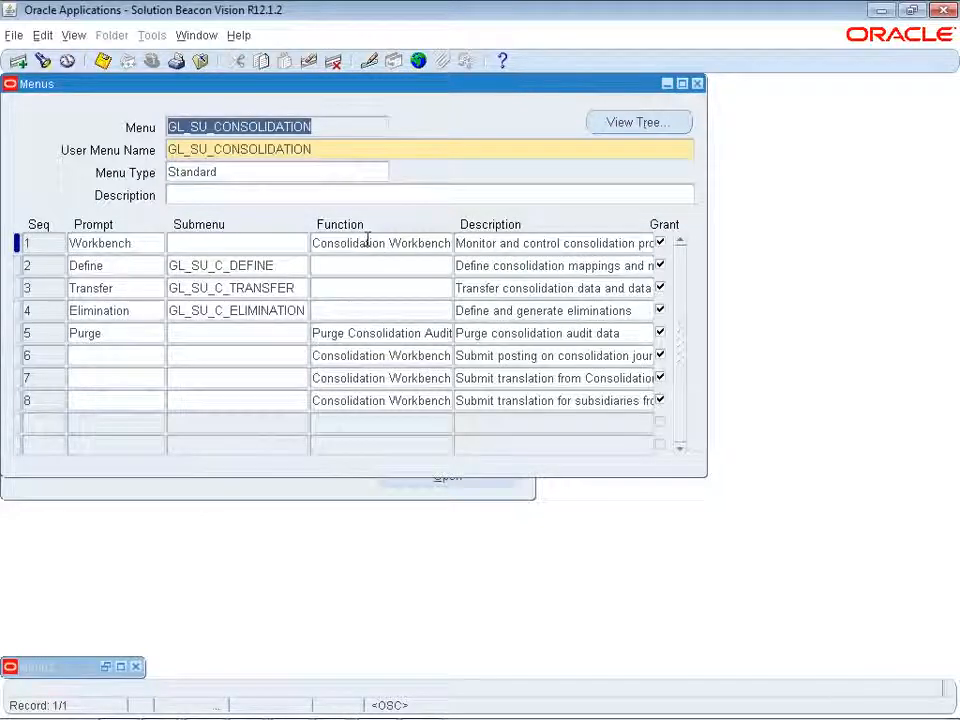
Step: Add the Chart of Accounts Mappings function as sequence 10 to the GL_SU_CONSOLIDATION menu, leaving its prompt and submenu blank
click(45, 448)
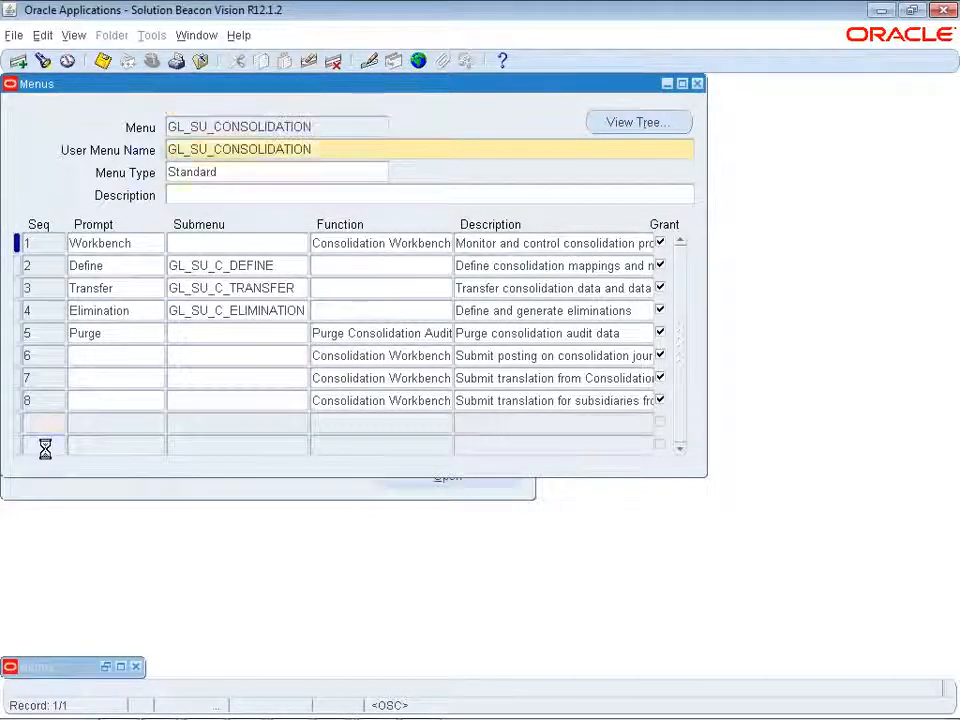
text(10)
key(Tab)
key(Tab)
key(Tab)
key(ctrl+v)
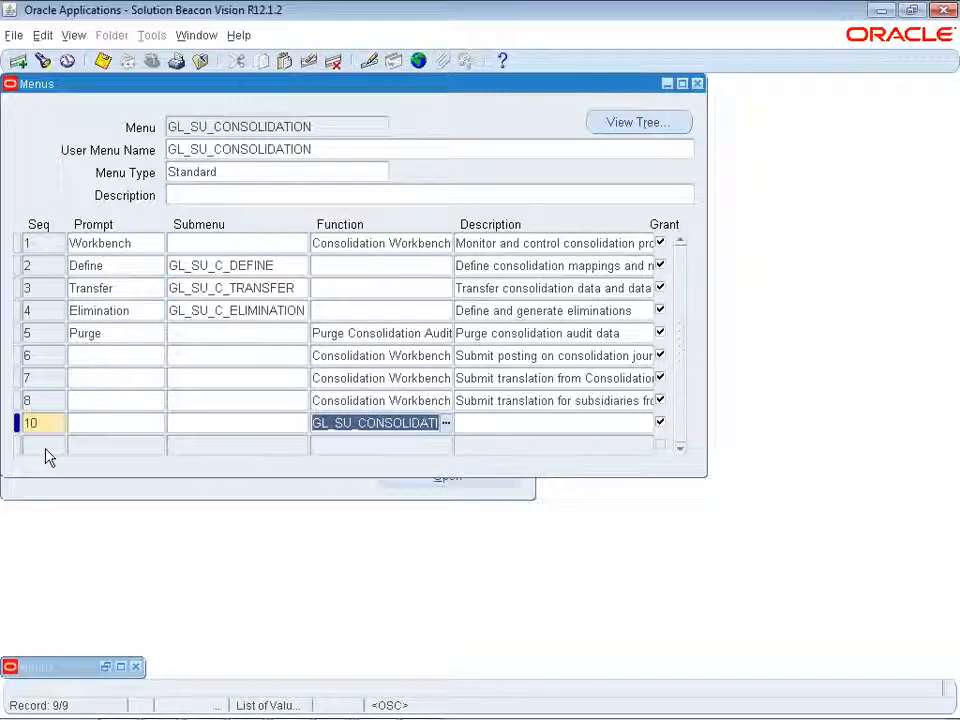
text(chart of accounts)
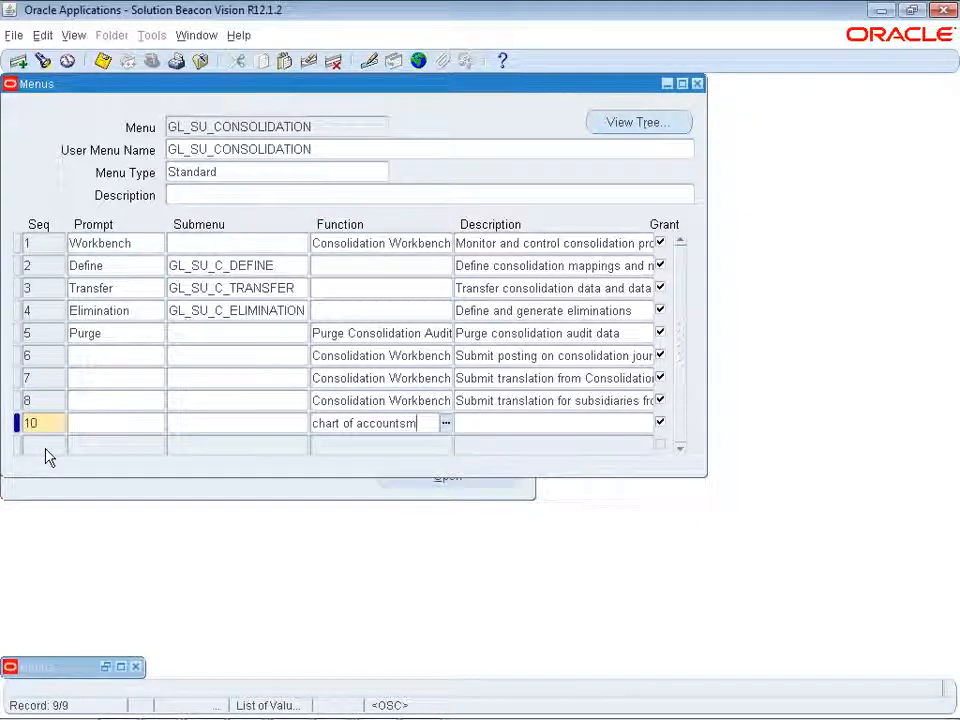
text( m)
key(Tab)
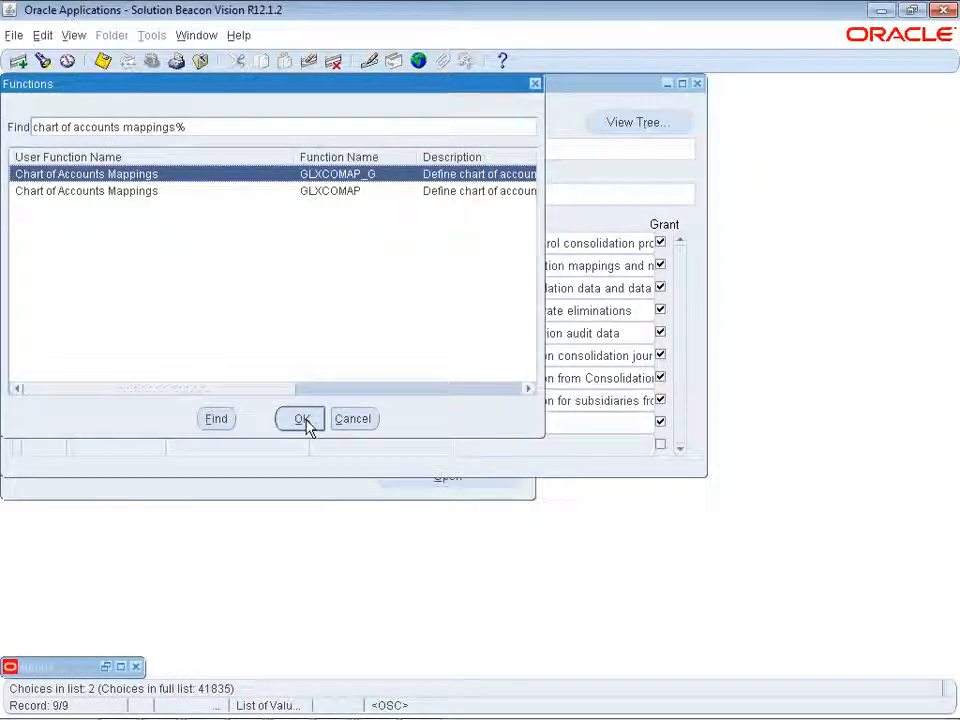
key(Down)
click(302, 419)
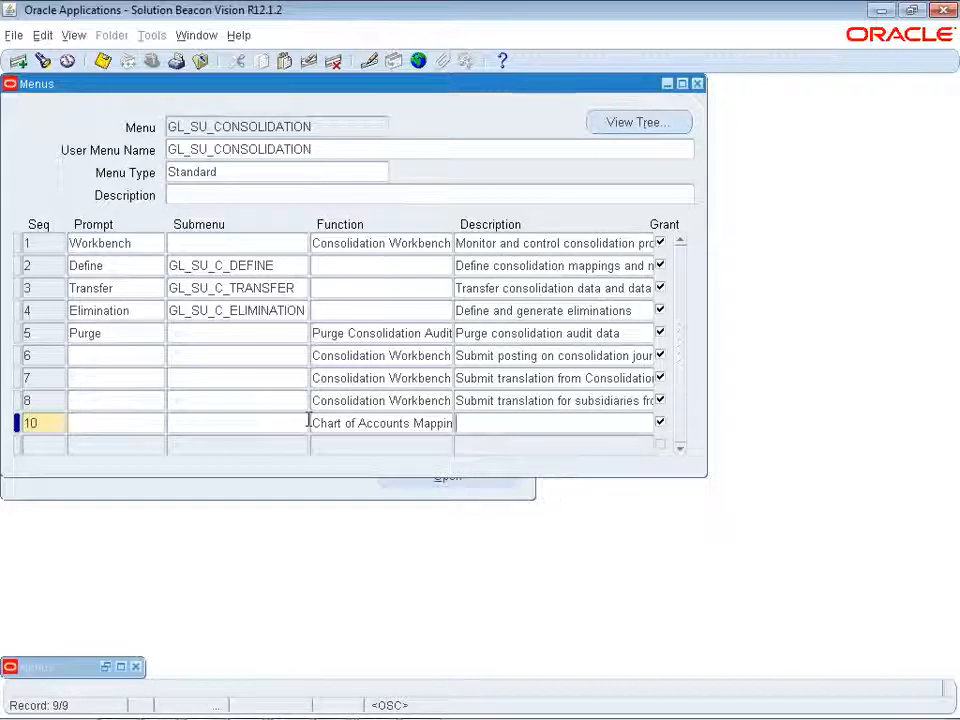
click(947, 43)
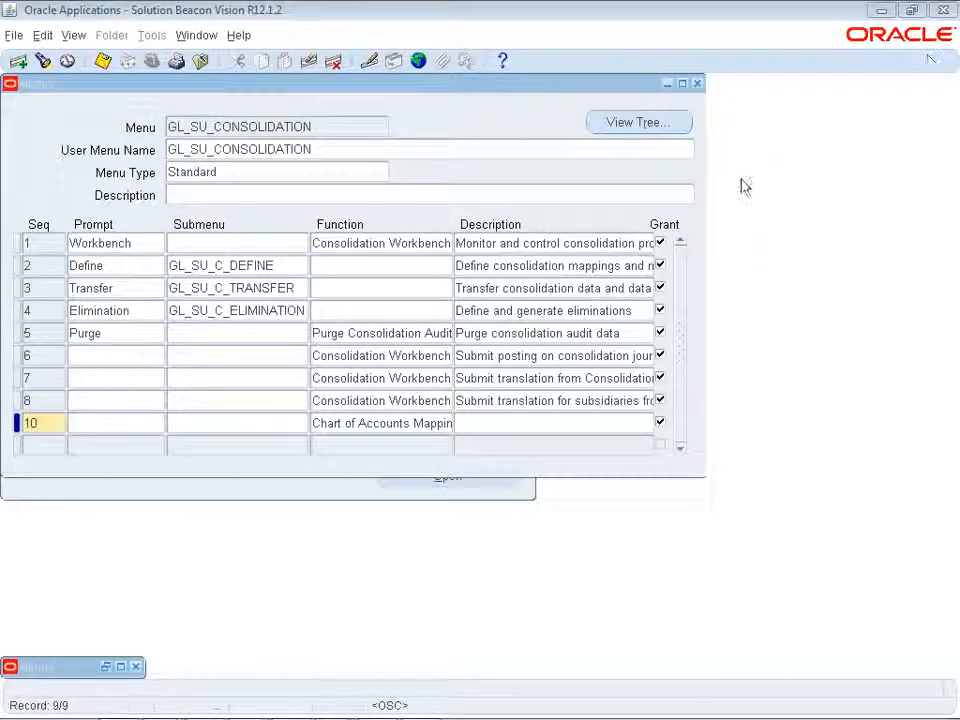